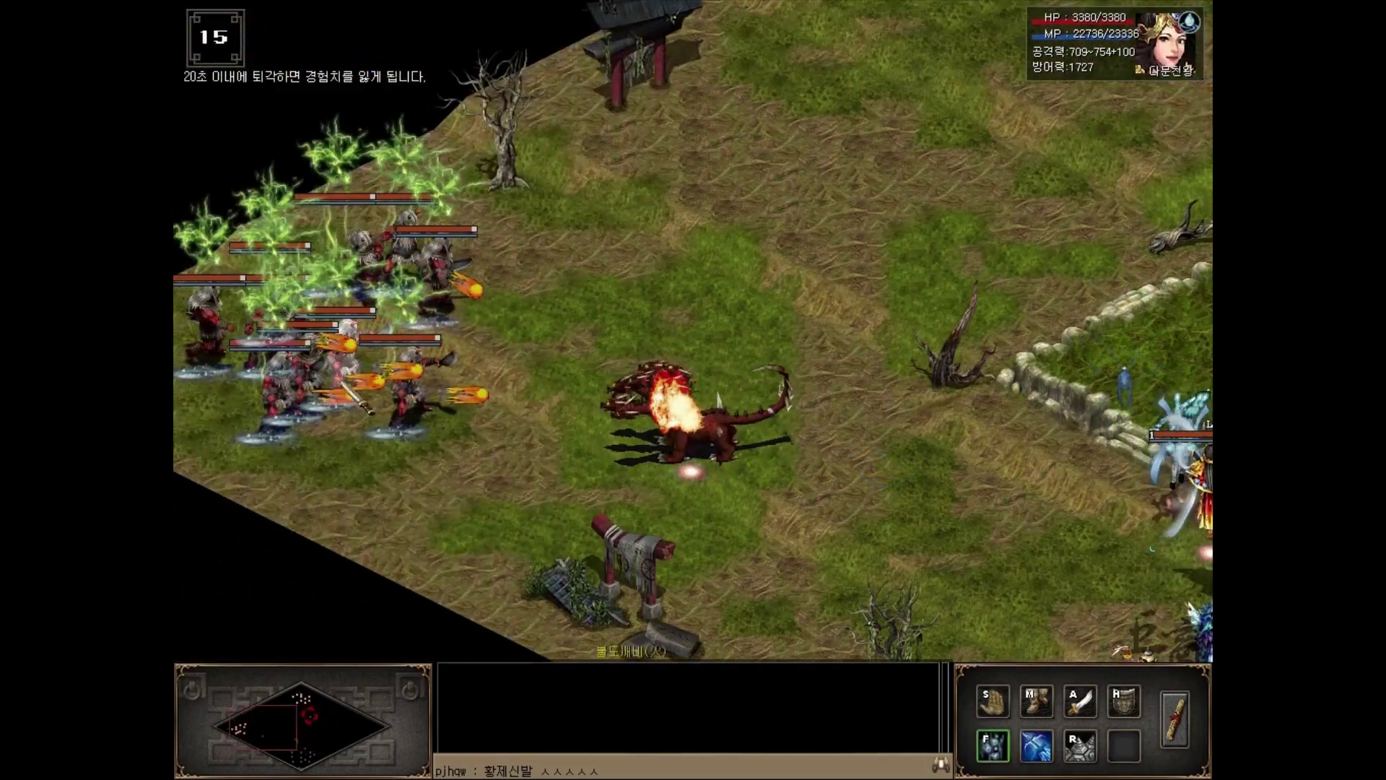
# Attack the clustered enemies in battle, and eat the second quick-slot food three times between fights.
pyautogui.press('f')
pyautogui.click(351, 372)
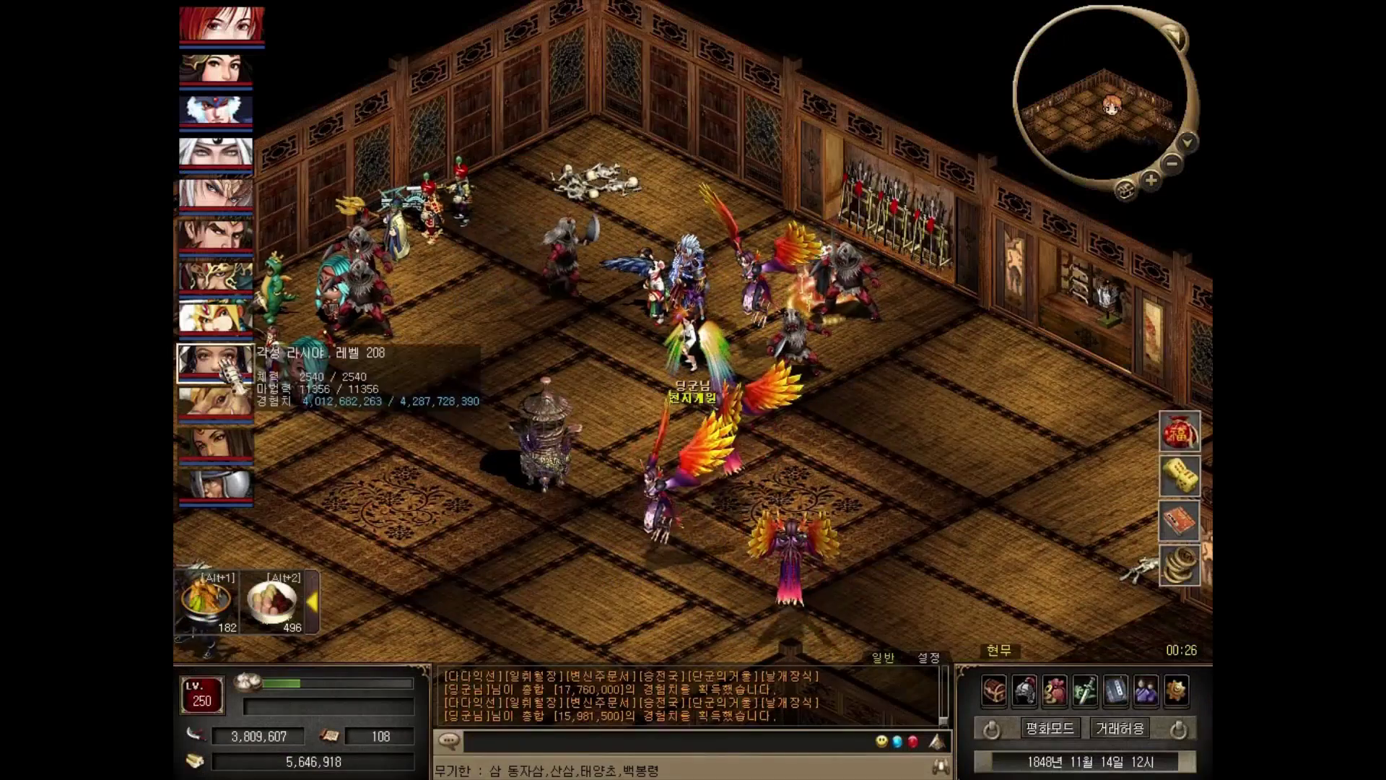
pyautogui.click(497, 479)
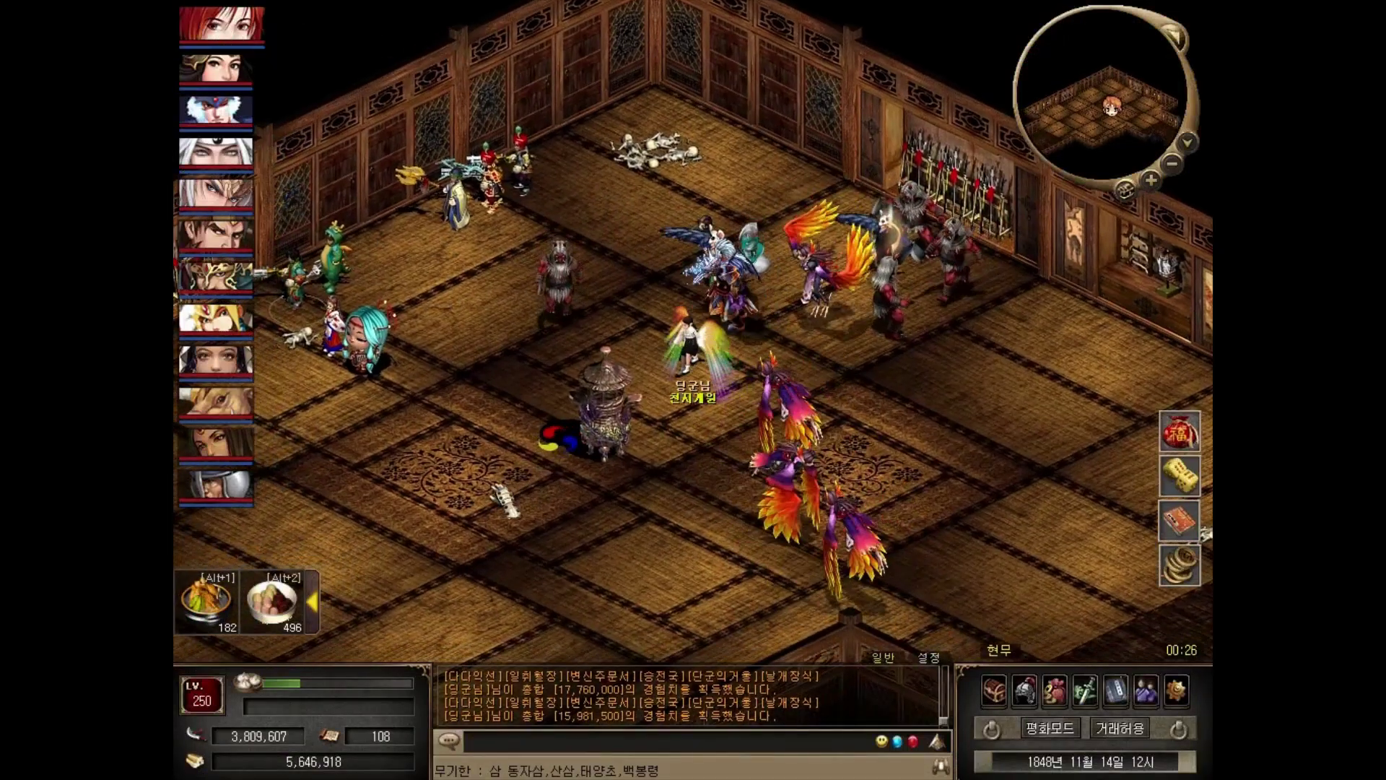
pyautogui.hotkey('alt', '2')
pyautogui.hotkey('alt', '2')
pyautogui.hotkey('alt', '2')
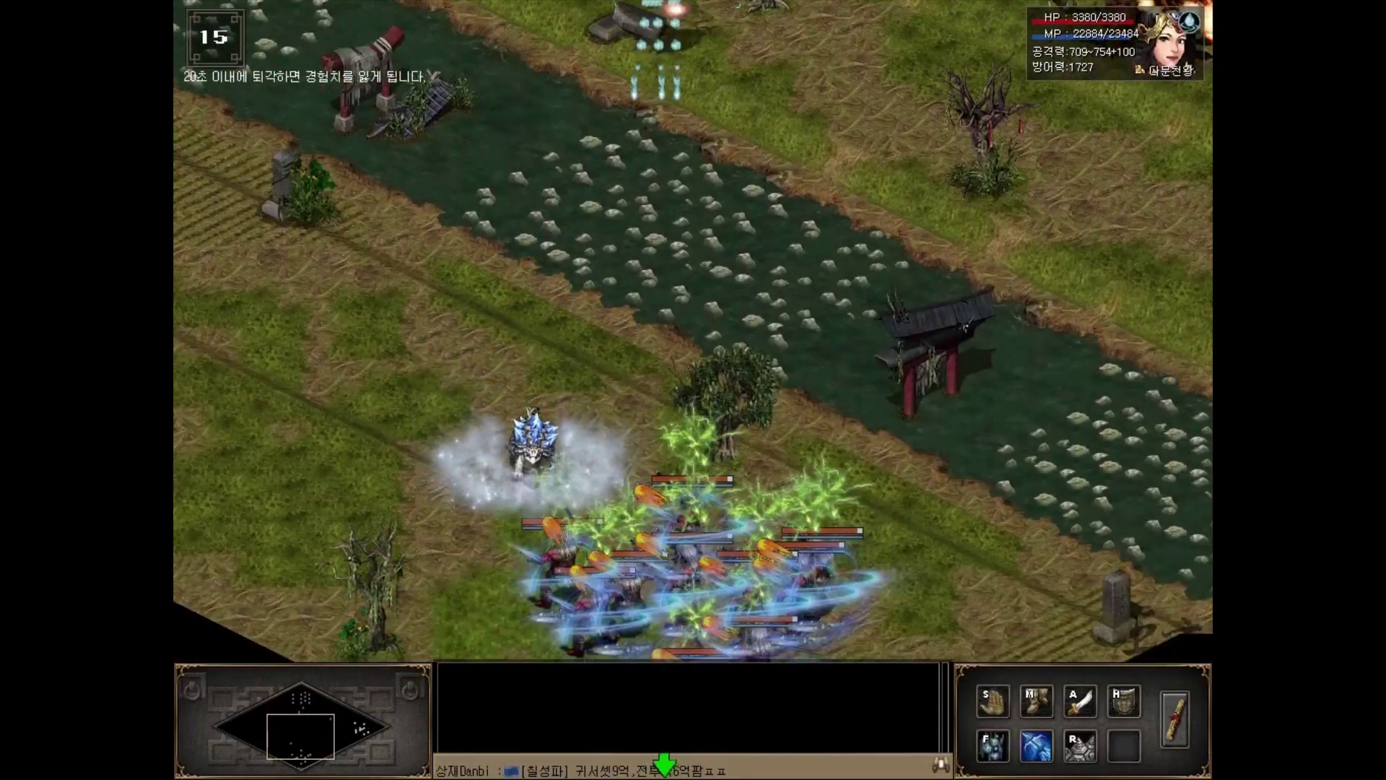
# Cast attack skills on the enemy groups across the battlefield and retreat from the battle with 퇴각하기.
pyautogui.press('1')
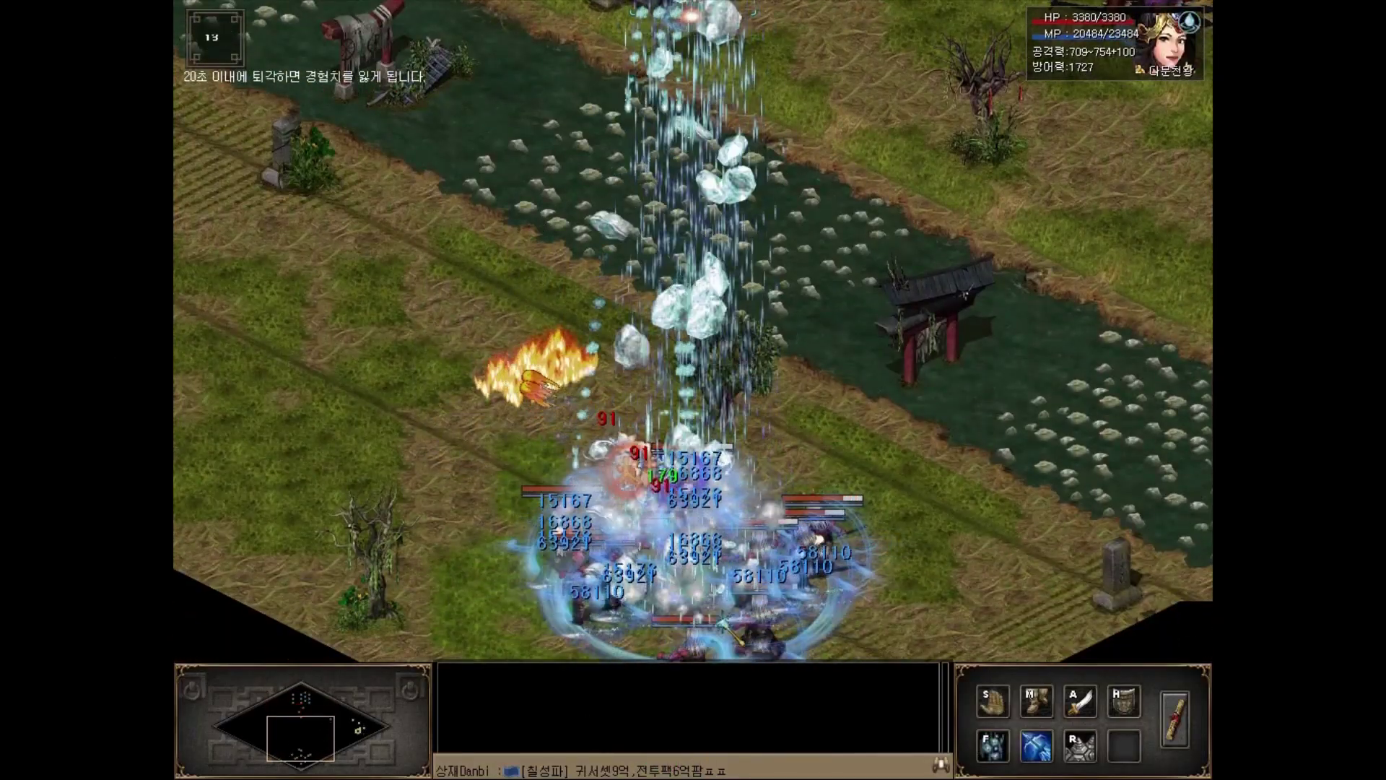
pyautogui.click(722, 622)
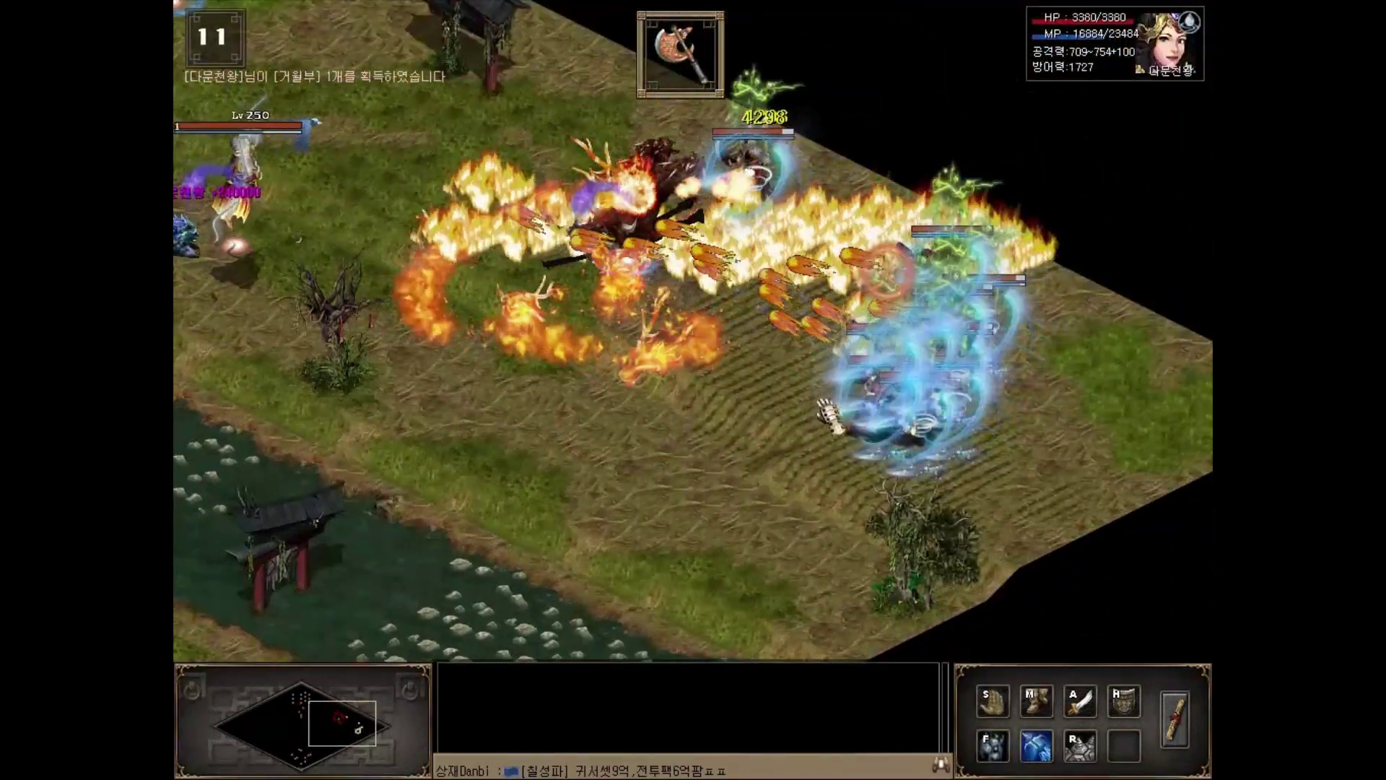
pyautogui.press('1')
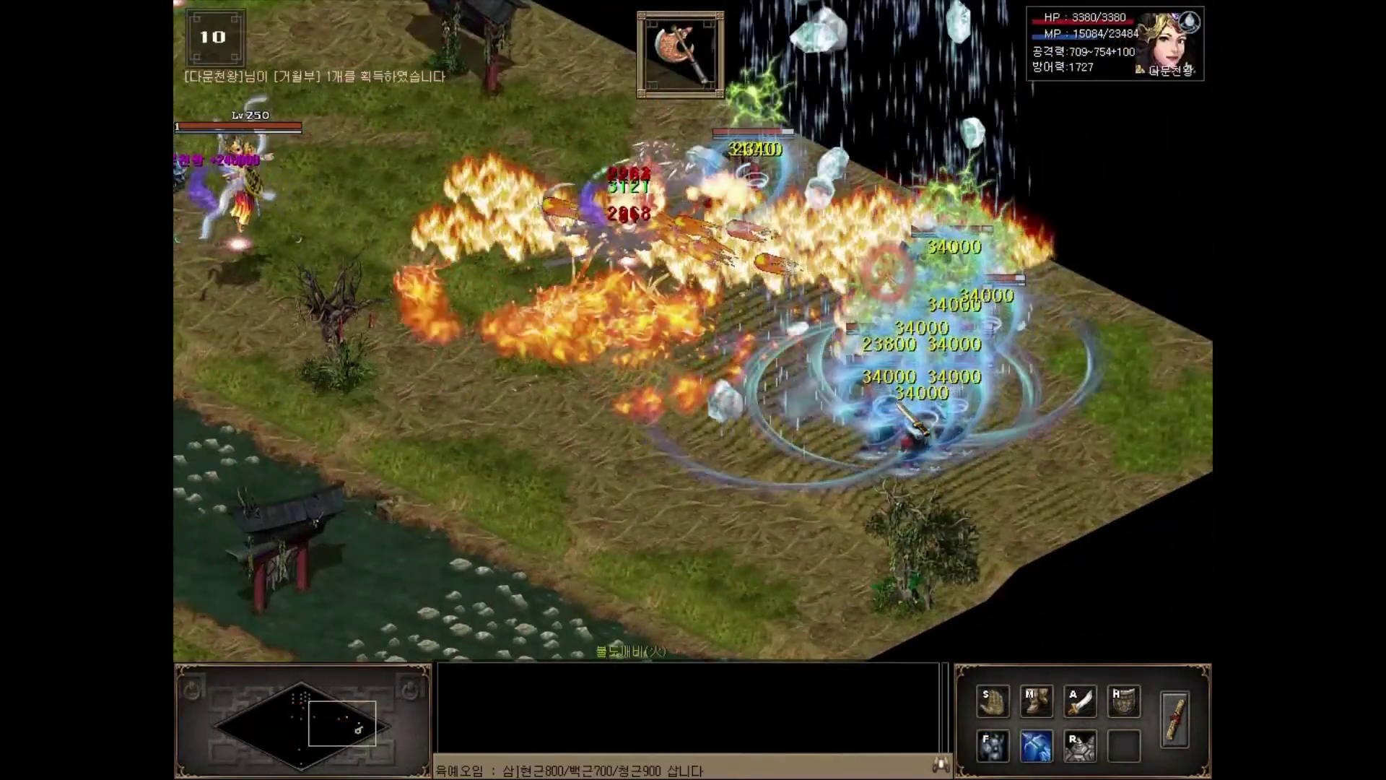
pyautogui.press('2')
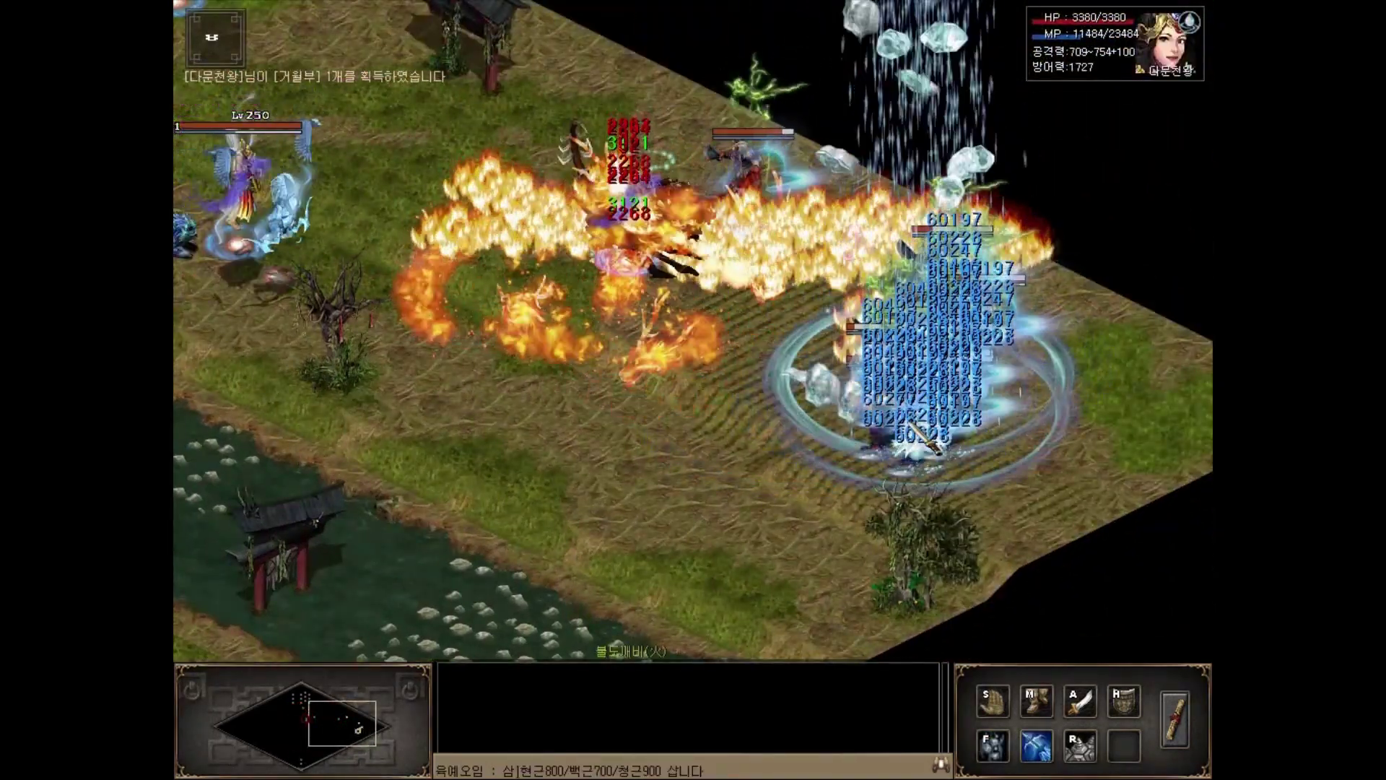
pyautogui.press('Escape')
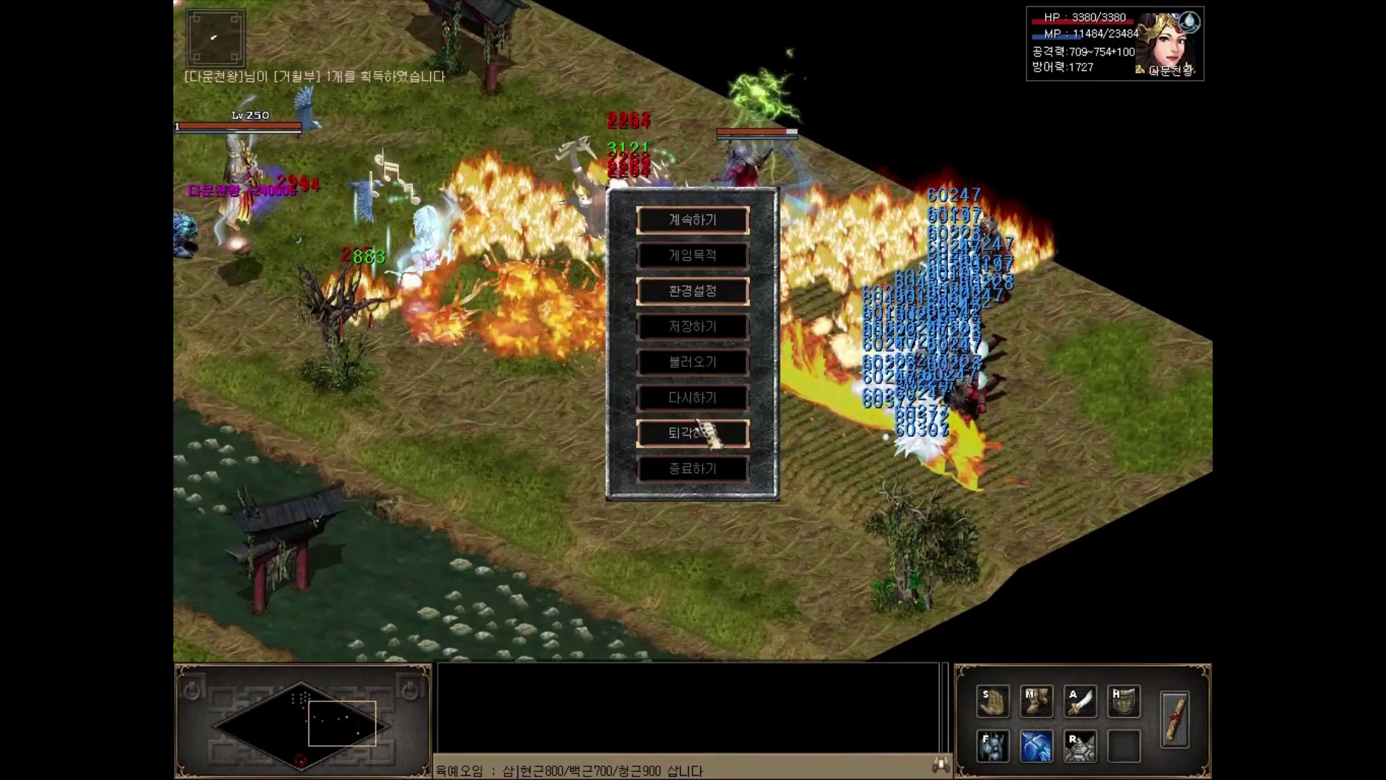
pyautogui.click(700, 431)
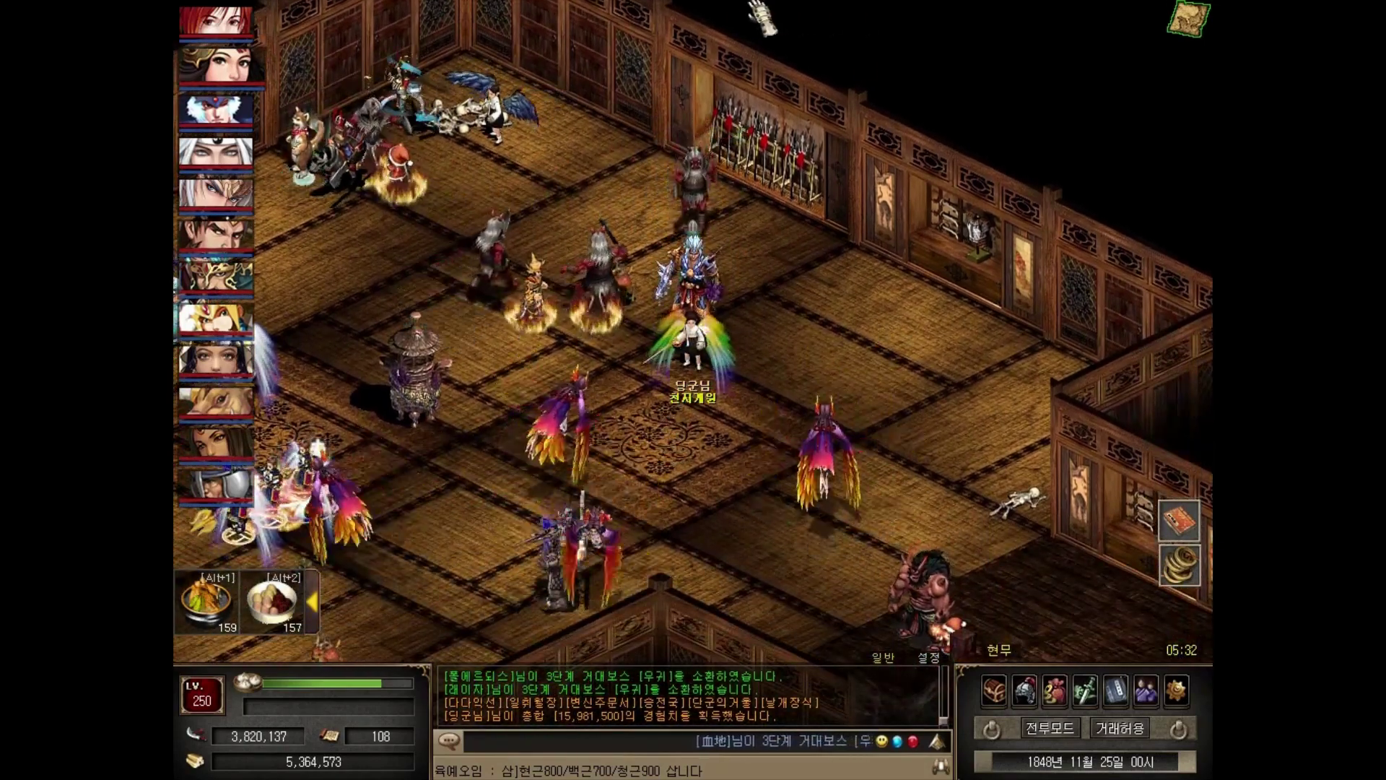
# Inspect the status and inventory of the mercenary 다문천왕, including the experience value and the 거월부 item.
pyautogui.click(222, 77)
pyautogui.rightClick(223, 77)
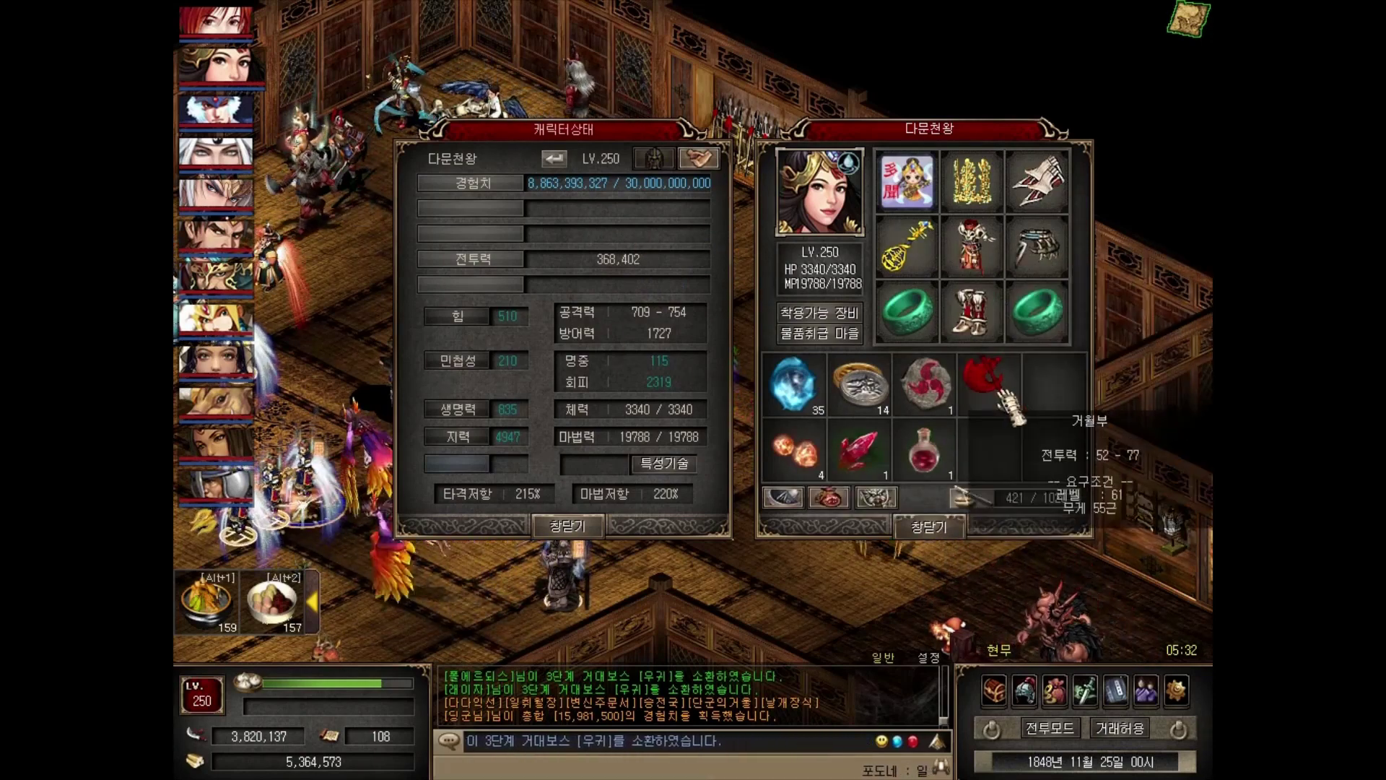
pyautogui.click(999, 391)
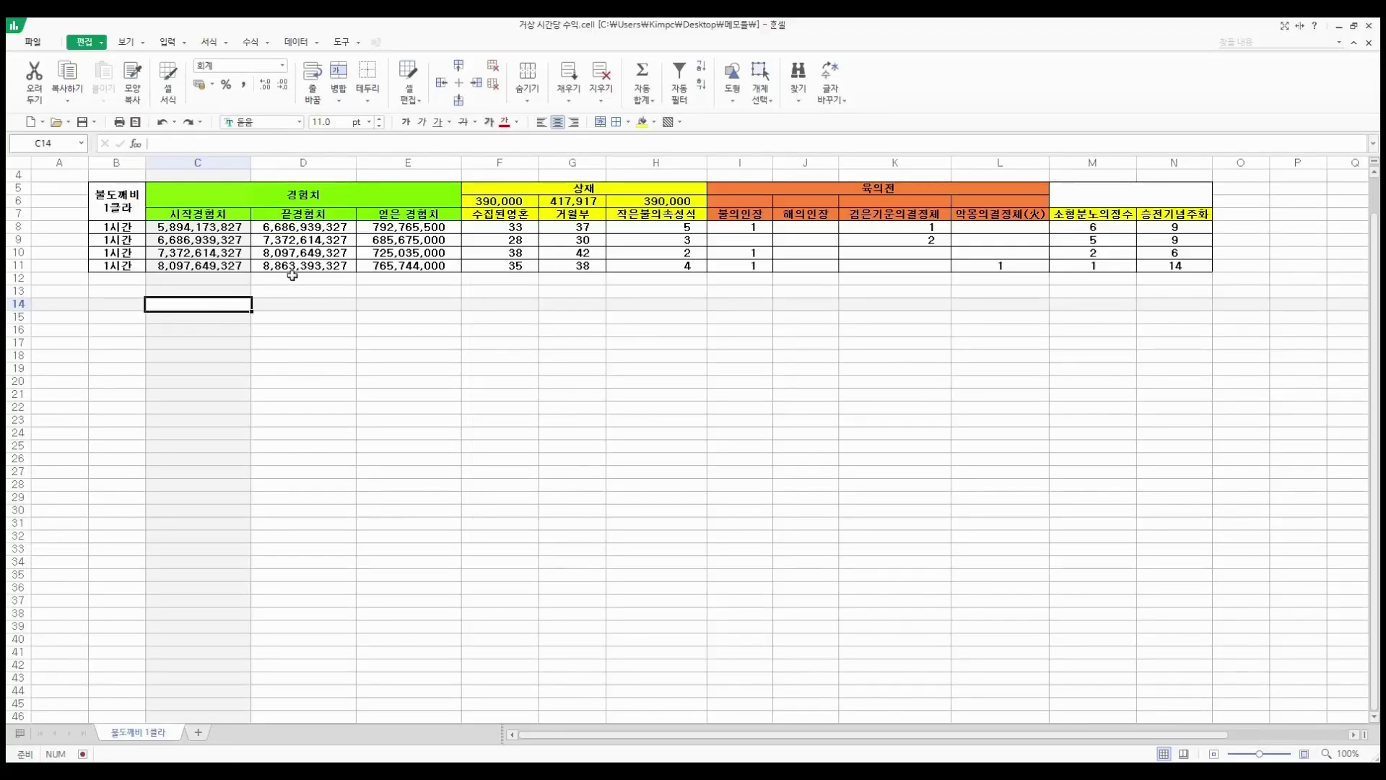
# Switch to the 한셀 earnings sheet and review end experience D11, gained experience E8:E11, item counts F8:N11 and price cells I6:L6.
pyautogui.click(296, 266)
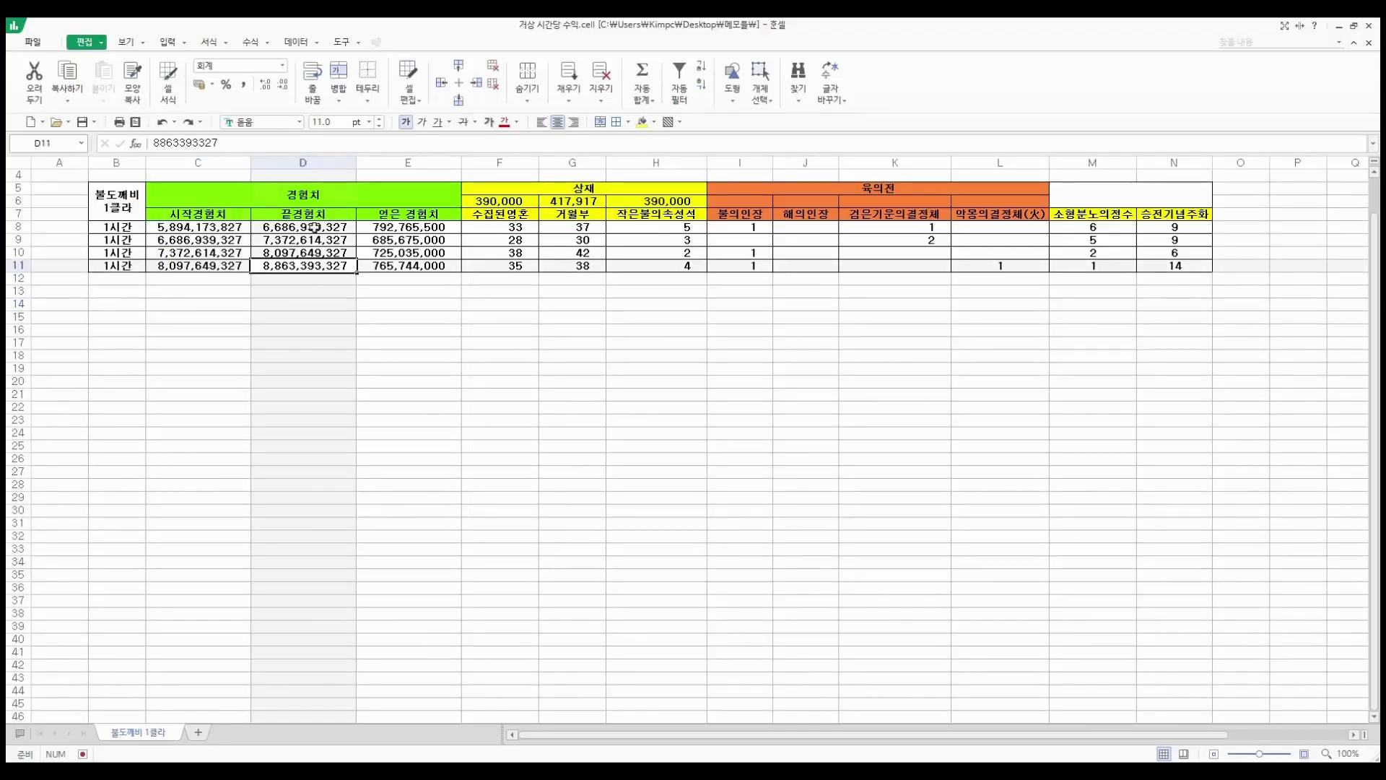
pyautogui.moveTo(408, 227); pyautogui.dragTo(416, 272)
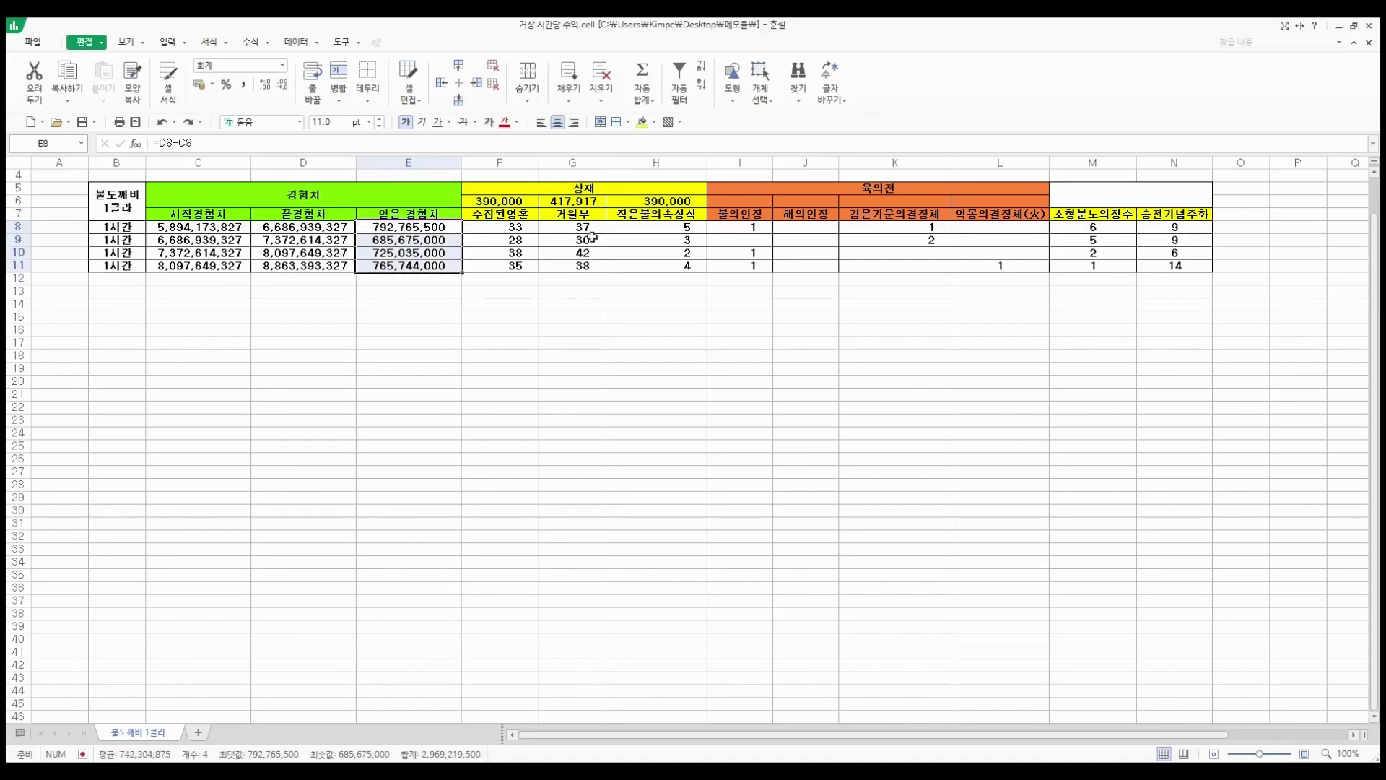
pyautogui.moveTo(507, 231); pyautogui.dragTo(1171, 272)
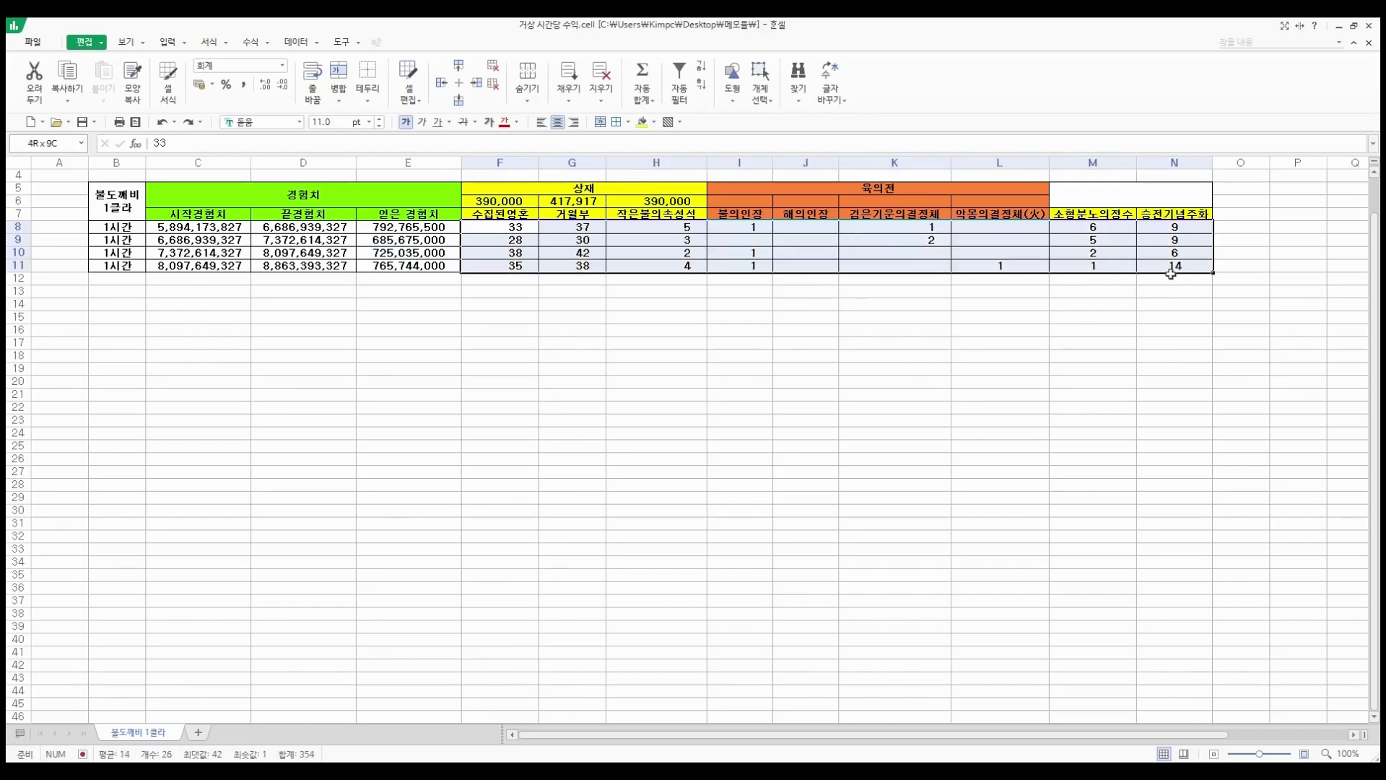
pyautogui.moveTo(1103, 220); pyautogui.dragTo(1165, 273)
pyautogui.moveTo(998, 204); pyautogui.dragTo(761, 205)
pyautogui.doubleClick(761, 206)
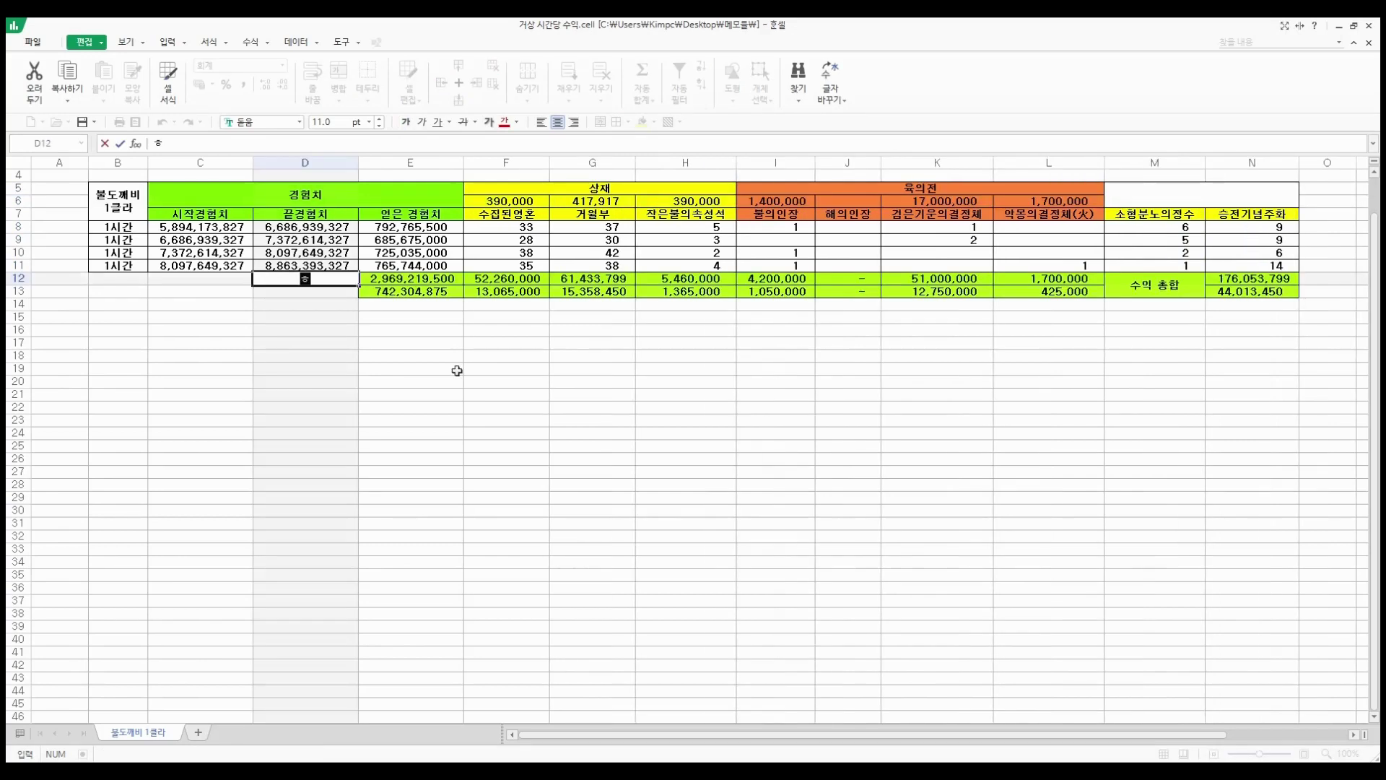
# Label D12 as 합계 and D13 as 평균(시간당), and fill both cells with the light green of their rows.
pyautogui.write('합계')
pyautogui.press('Return')
pyautogui.write('평ㄱ')
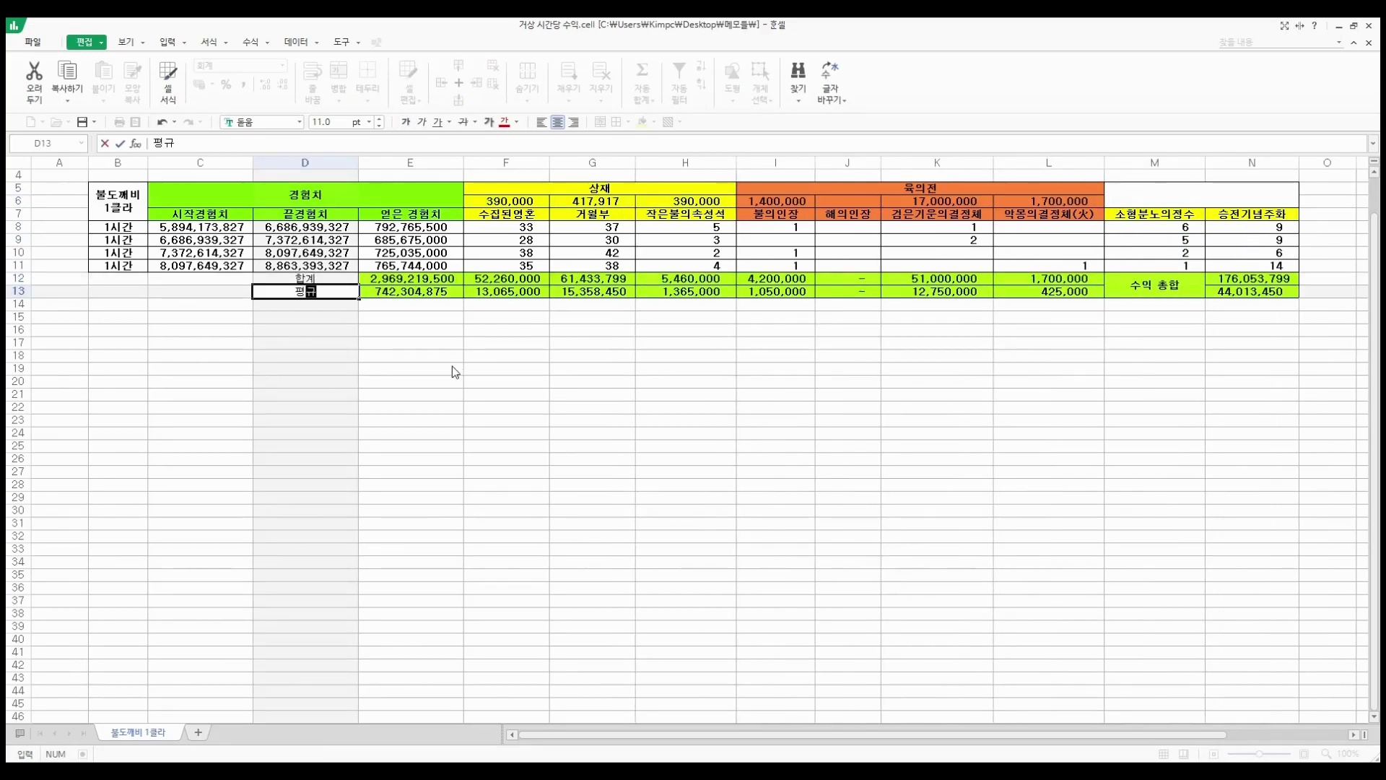
pyautogui.write('(시간당)')
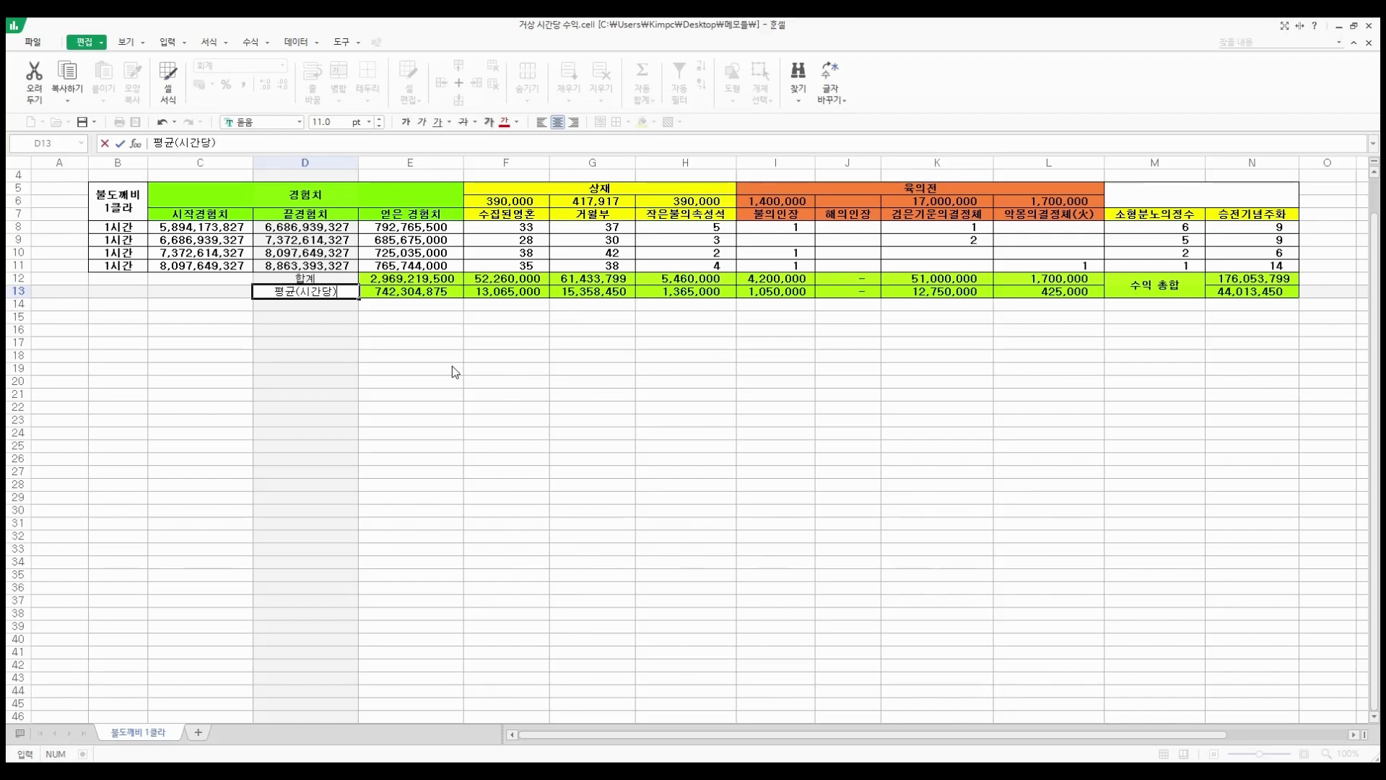
pyautogui.press('Tab')
pyautogui.moveTo(289, 279); pyautogui.dragTo(293, 291)
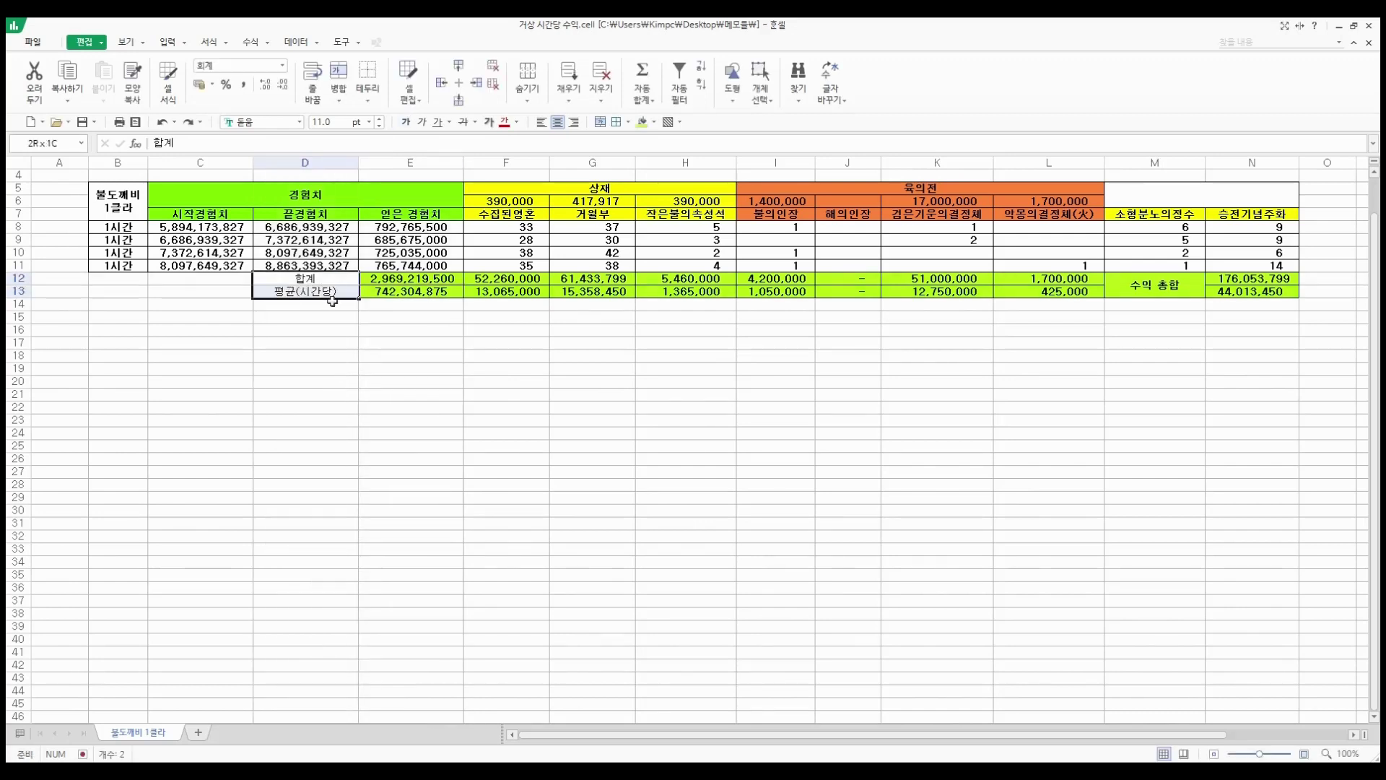
pyautogui.click(642, 122)
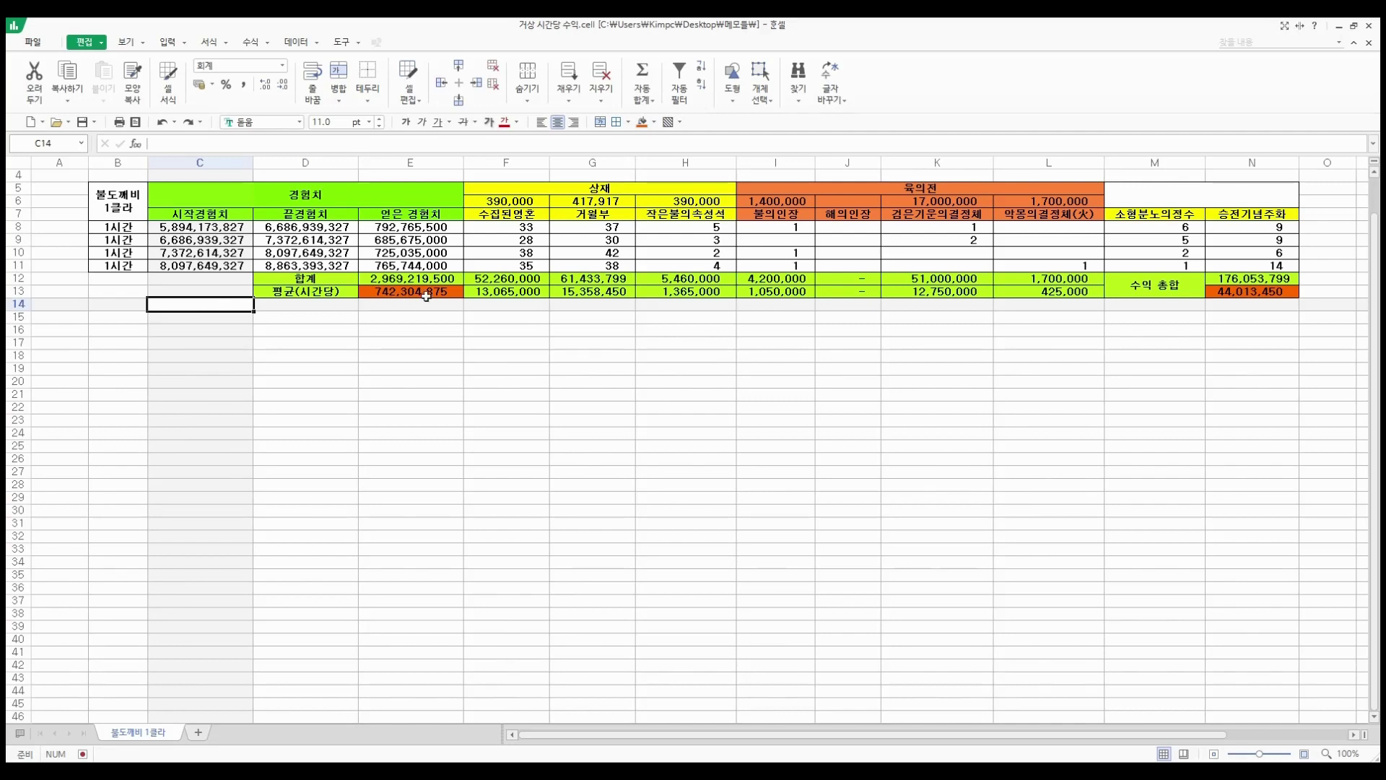
# Examine the hourly average experience in E13, the hourly profit in N13, and the total and average rows D12:N13.
pyautogui.click(1259, 292)
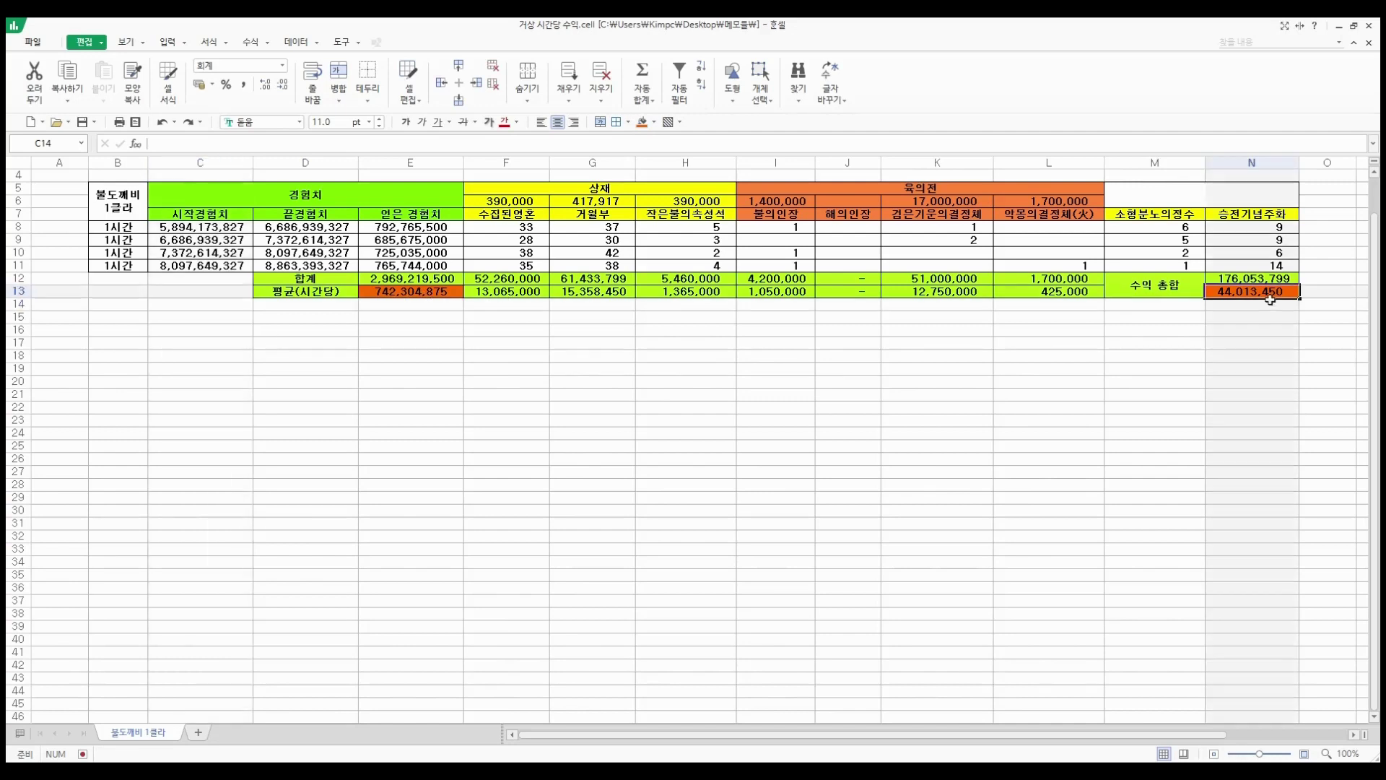
pyautogui.click(410, 293)
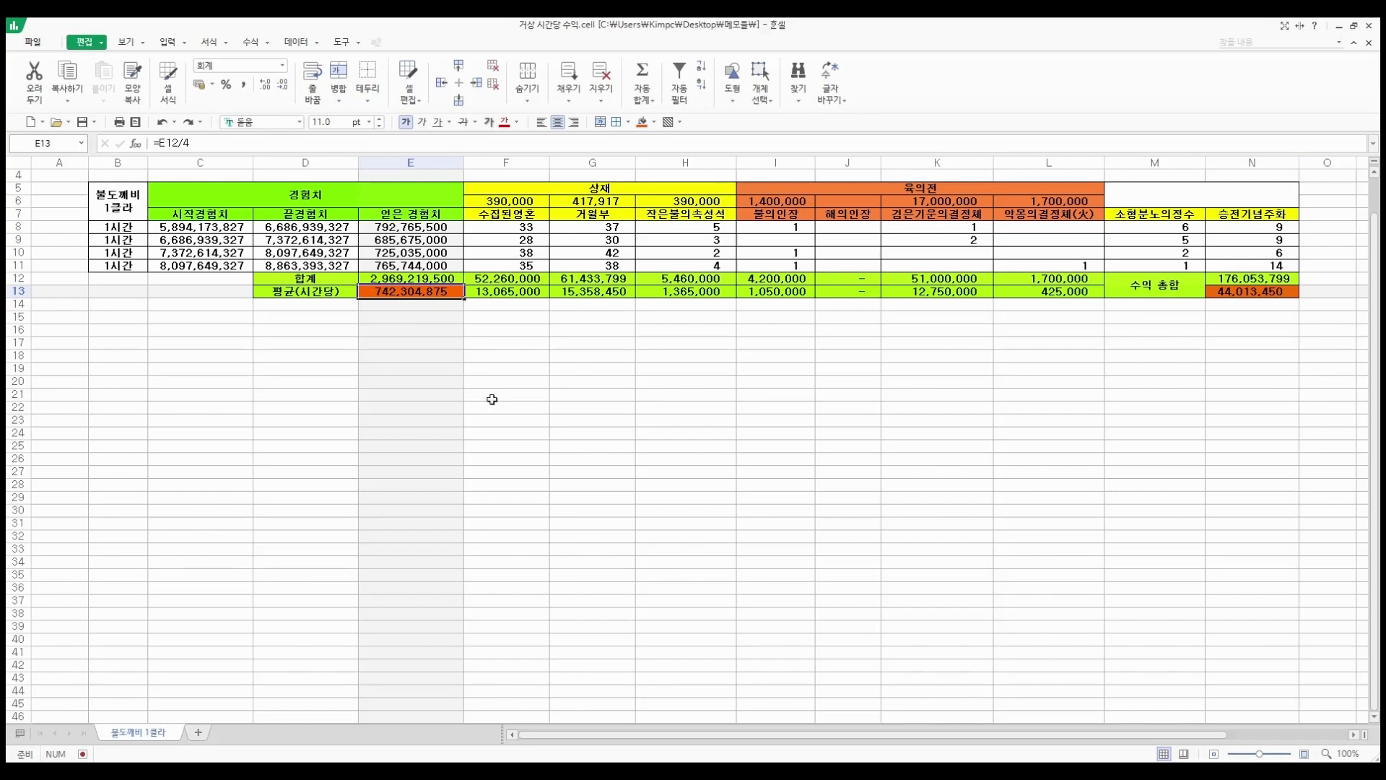
pyautogui.click(408, 344)
pyautogui.click(402, 294)
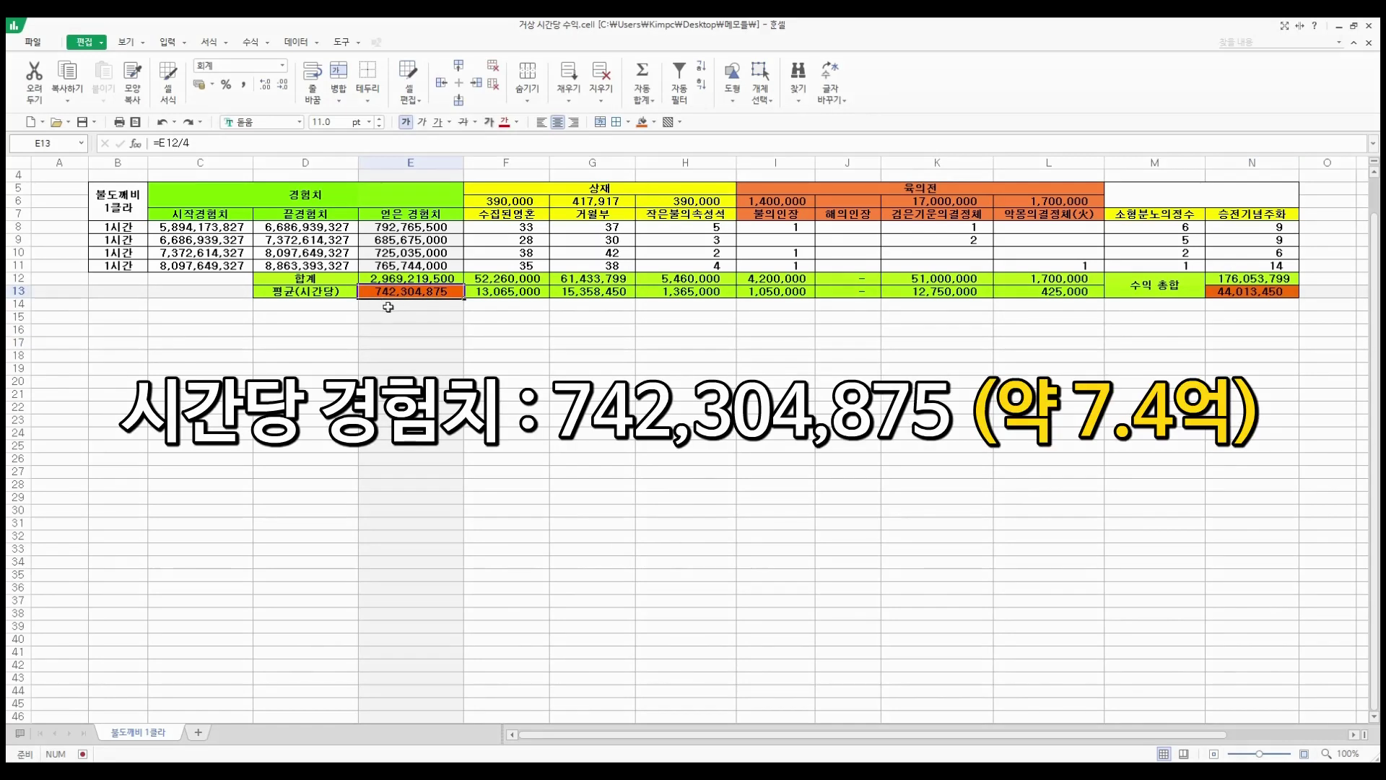
pyautogui.click(1223, 293)
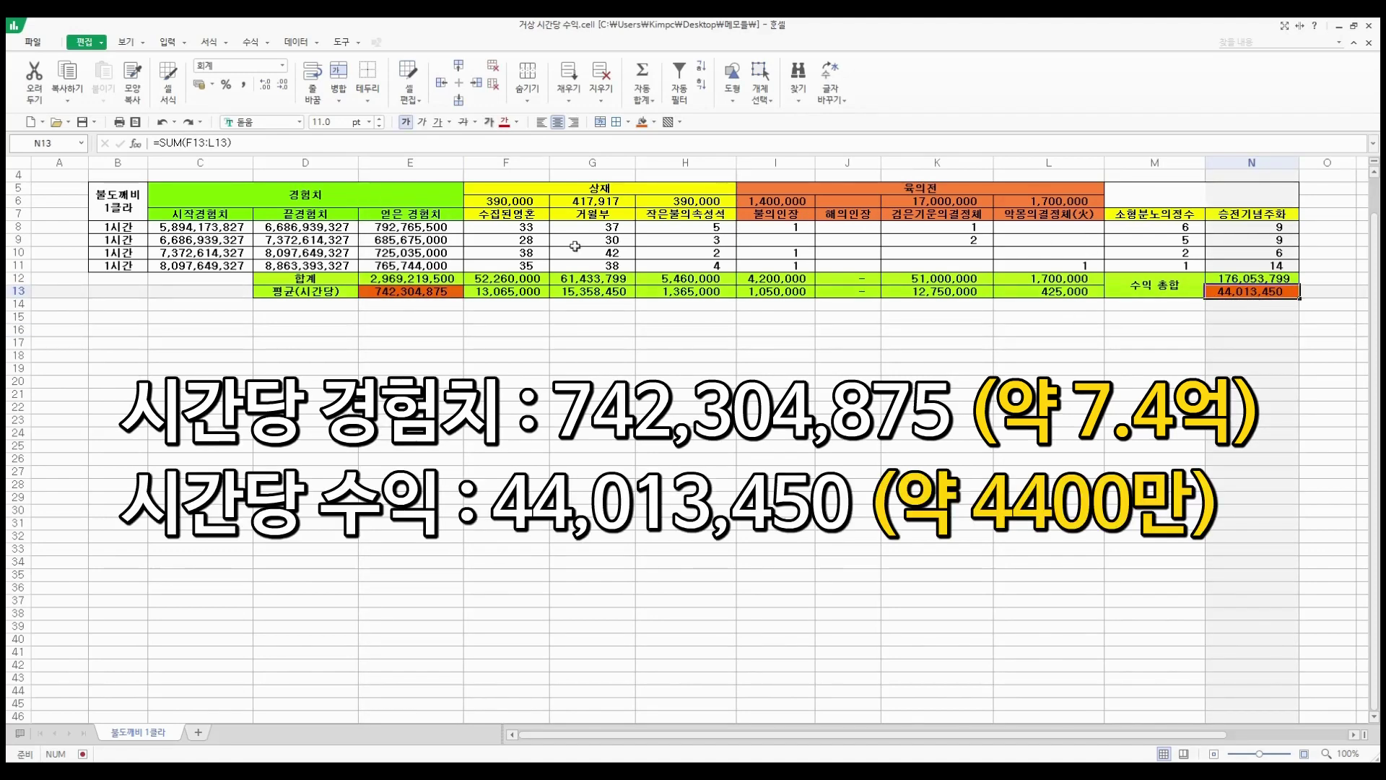
pyautogui.keyDown('ctrl'); pyautogui.click(446, 296); pyautogui.keyUp('ctrl')
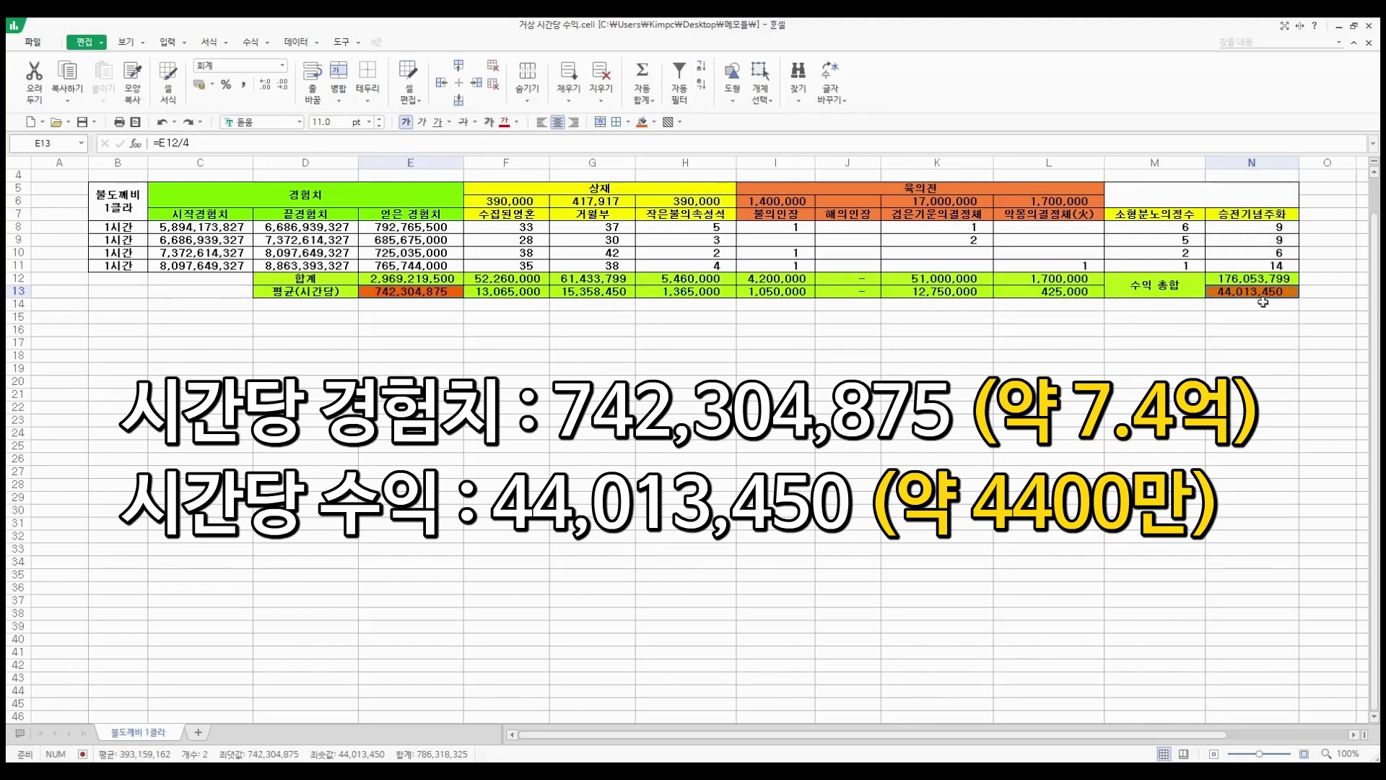
pyautogui.moveTo(1259, 283); pyautogui.dragTo(329, 270)
pyautogui.click(488, 379)
pyautogui.scroll(1, 477, 310)
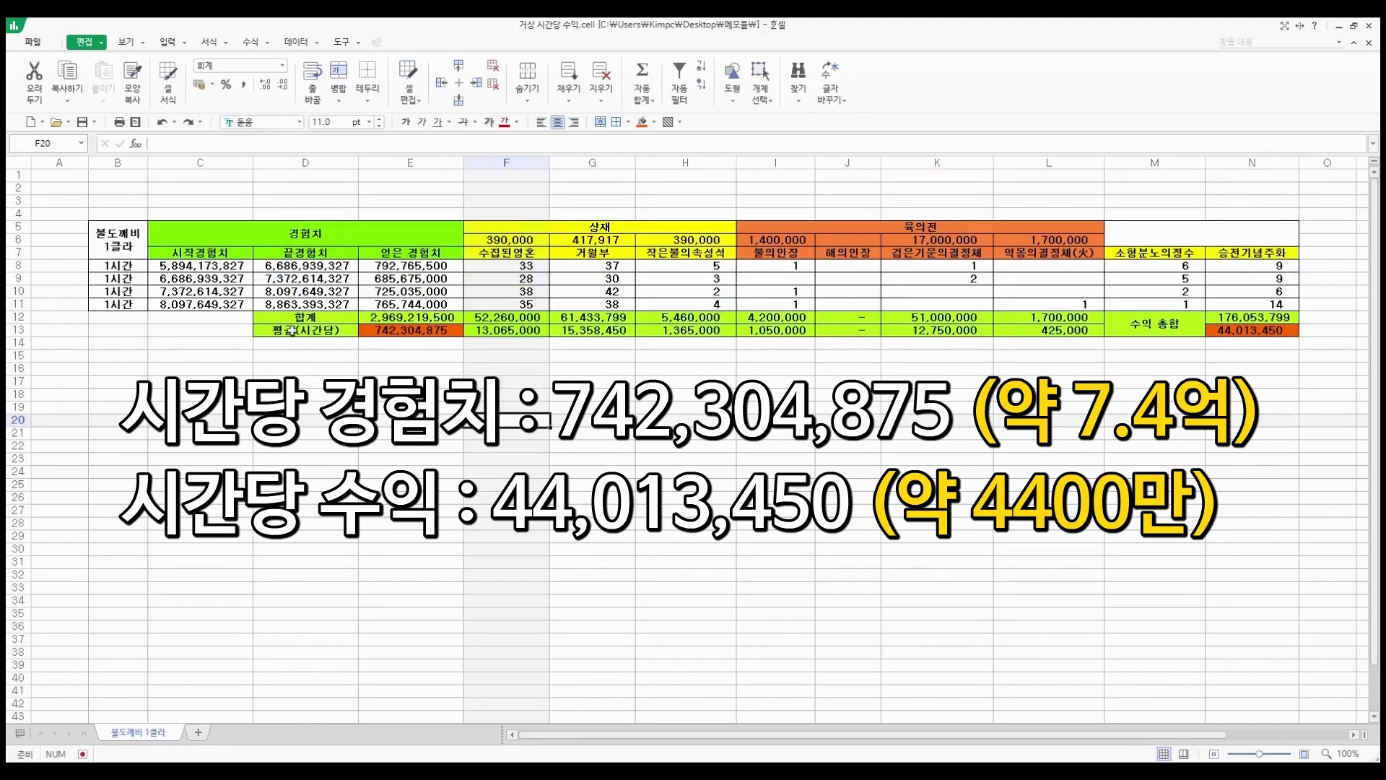
pyautogui.moveTo(266, 318); pyautogui.dragTo(1254, 351)
pyautogui.click(686, 381)
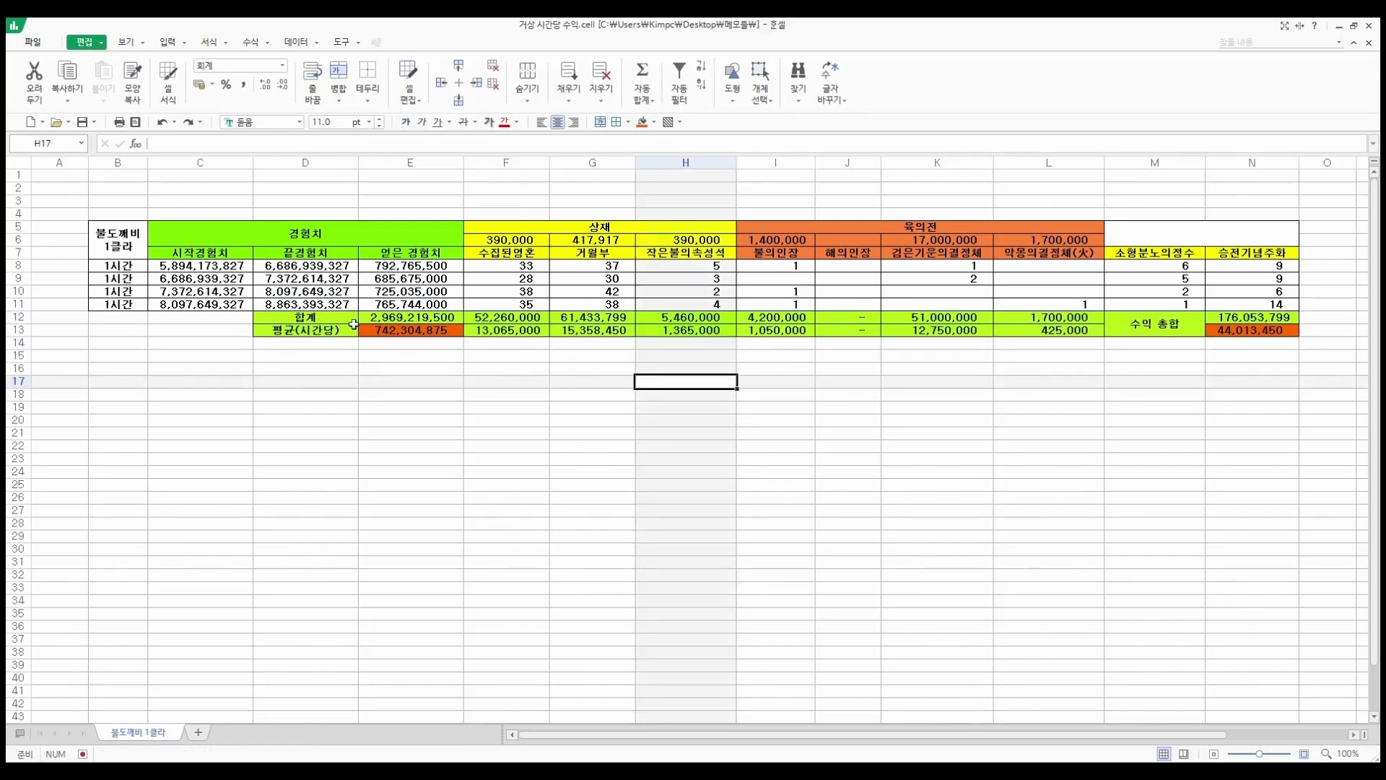
pyautogui.press('Up')
pyautogui.press('Left')
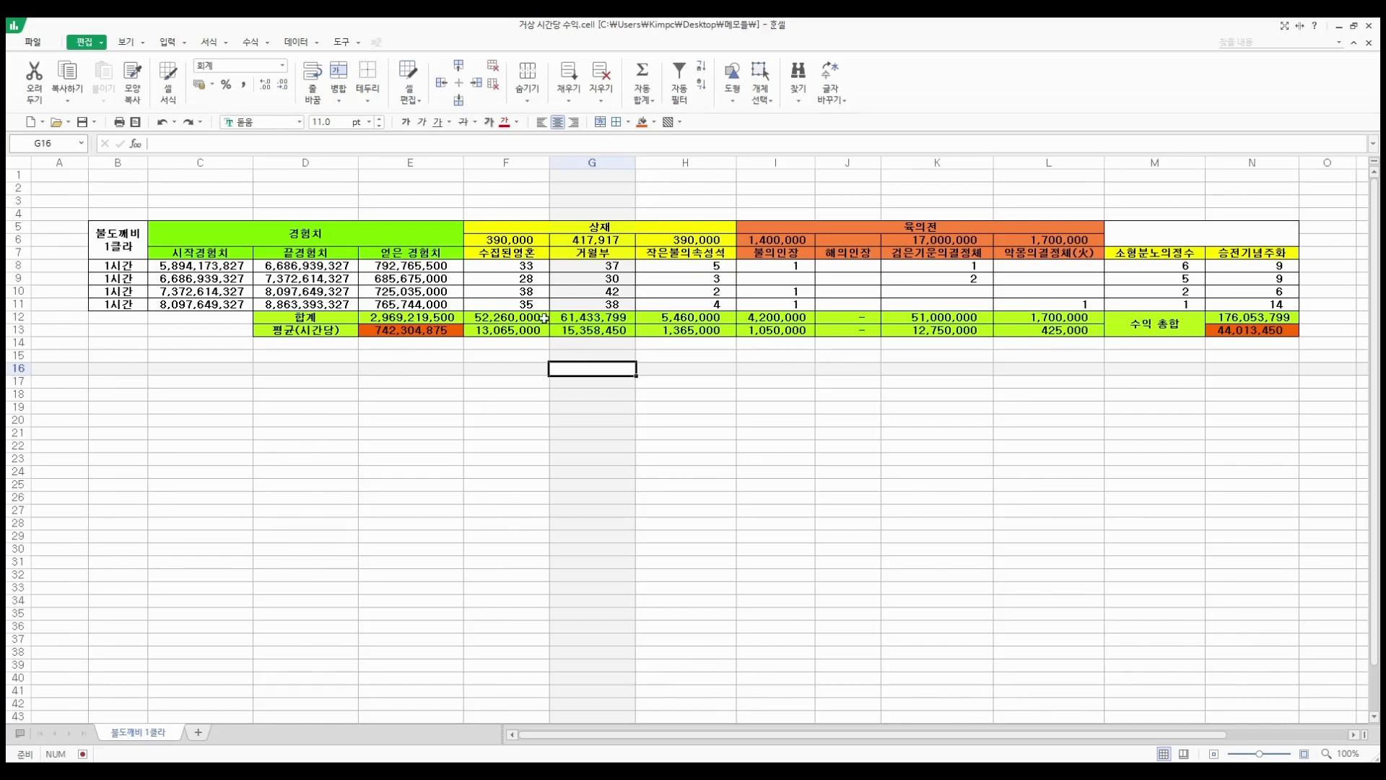
pyautogui.click(430, 411)
pyautogui.click(482, 400)
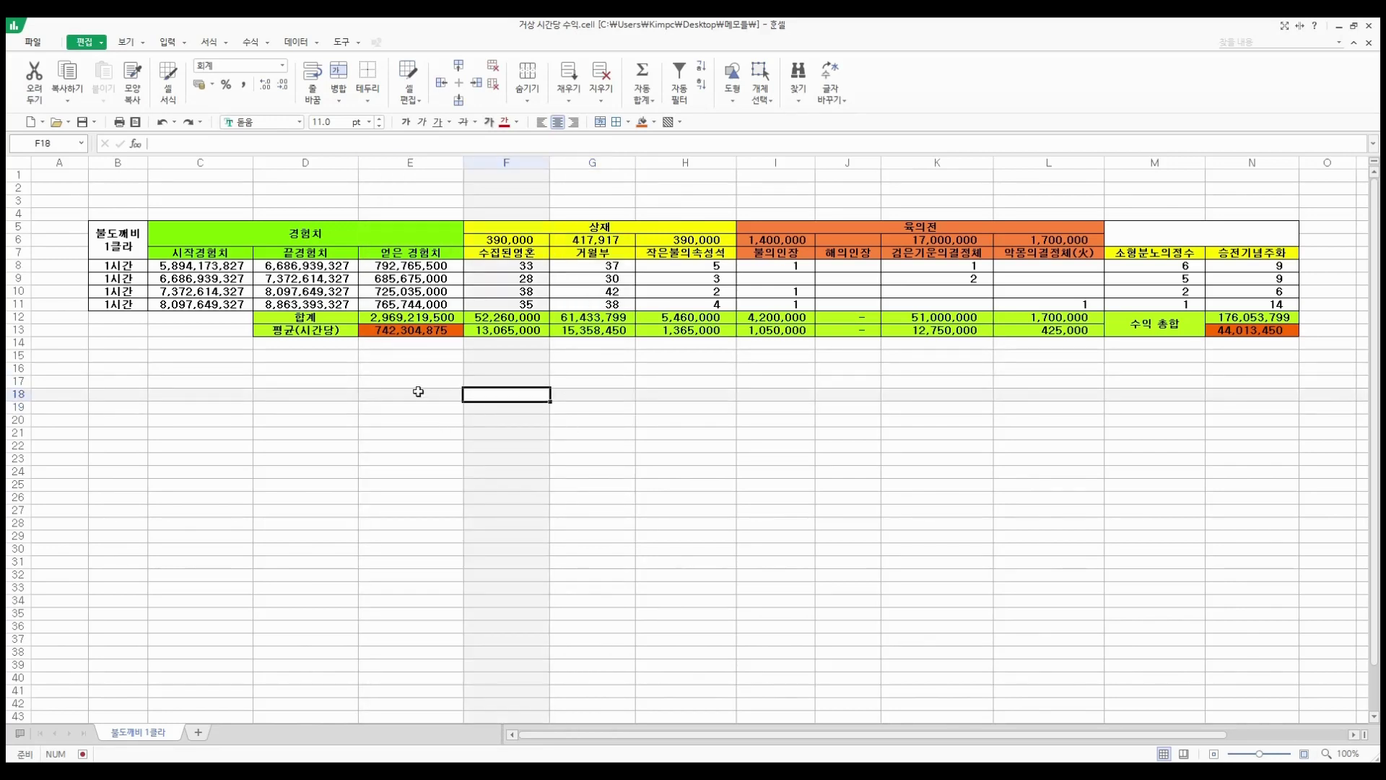
pyautogui.moveTo(417, 383)
pyautogui.mouseDown()
pyautogui.moveTo(426, 394)
pyautogui.moveTo(404, 381)
pyautogui.moveTo(579, 401)
pyautogui.moveTo(442, 389)
pyautogui.mouseUp()
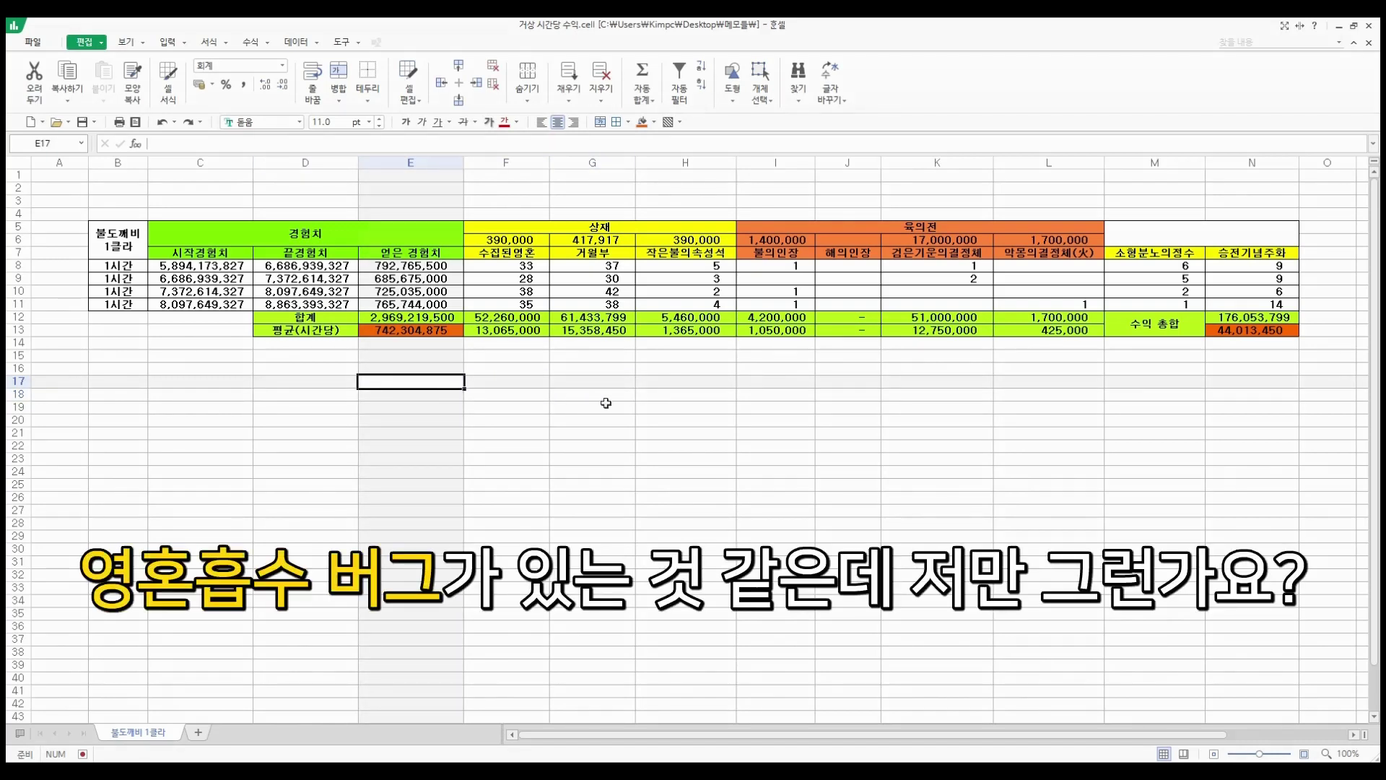
pyautogui.moveTo(606, 398); pyautogui.dragTo(315, 449)
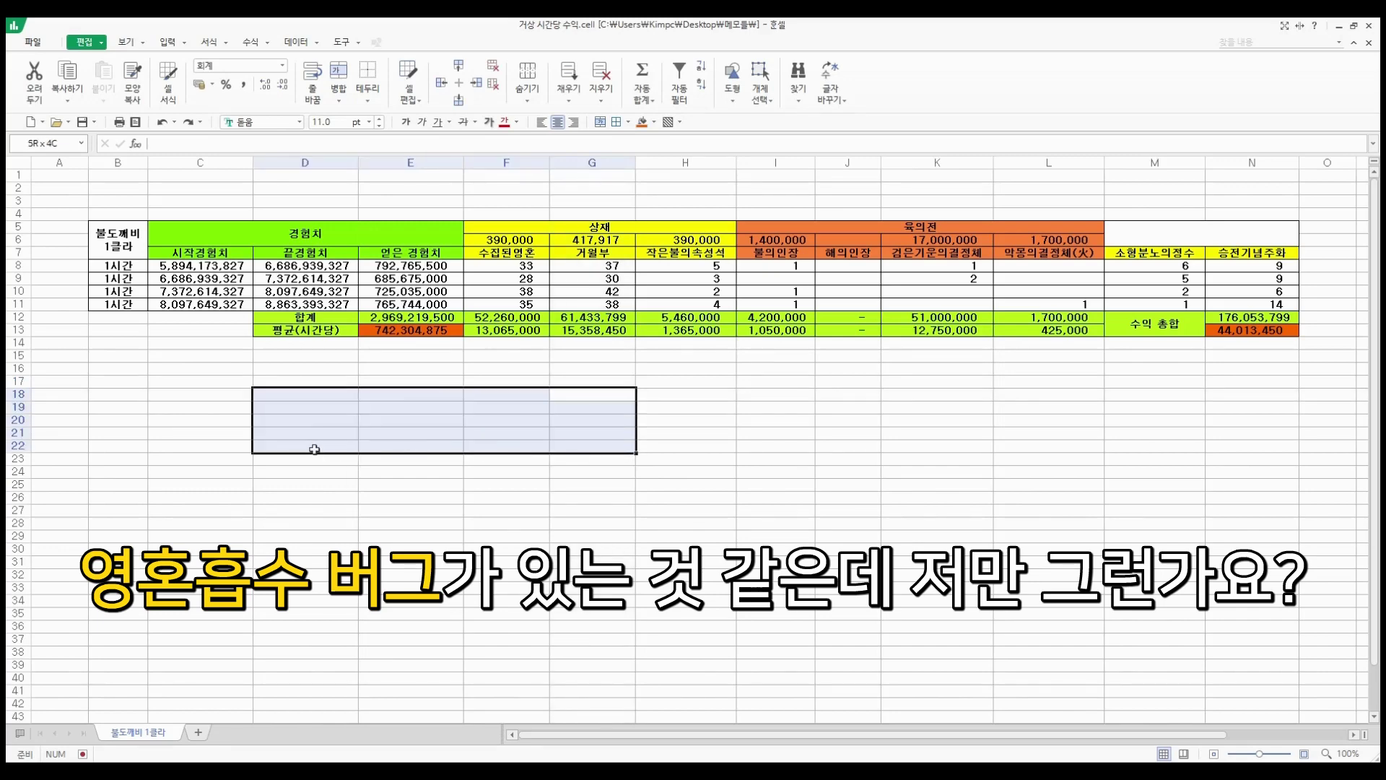
pyautogui.click(404, 383)
pyautogui.click(593, 382)
pyautogui.moveTo(593, 386); pyautogui.dragTo(621, 397)
pyautogui.click(650, 385)
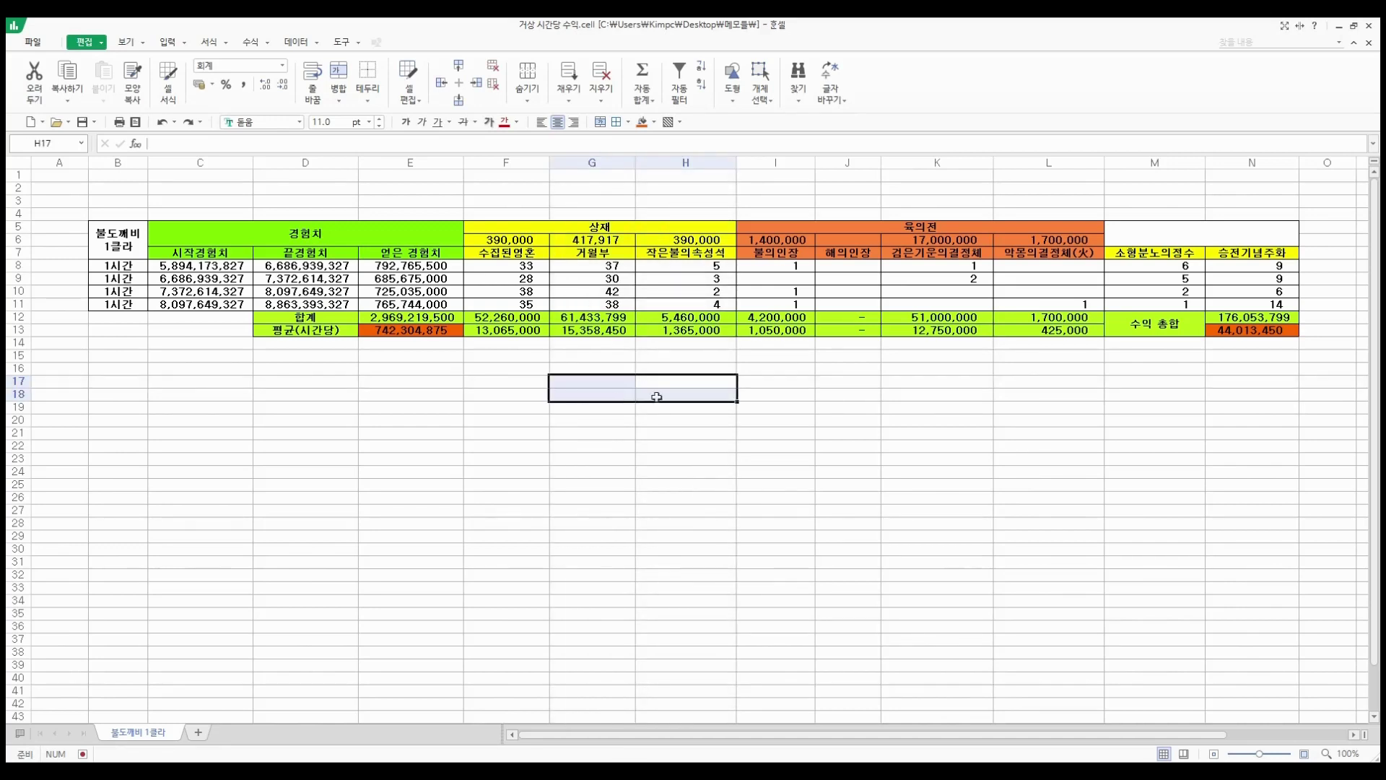
pyautogui.moveTo(656, 396); pyautogui.dragTo(834, 420)
pyautogui.moveTo(519, 406); pyautogui.dragTo(570, 459)
pyautogui.click(694, 414)
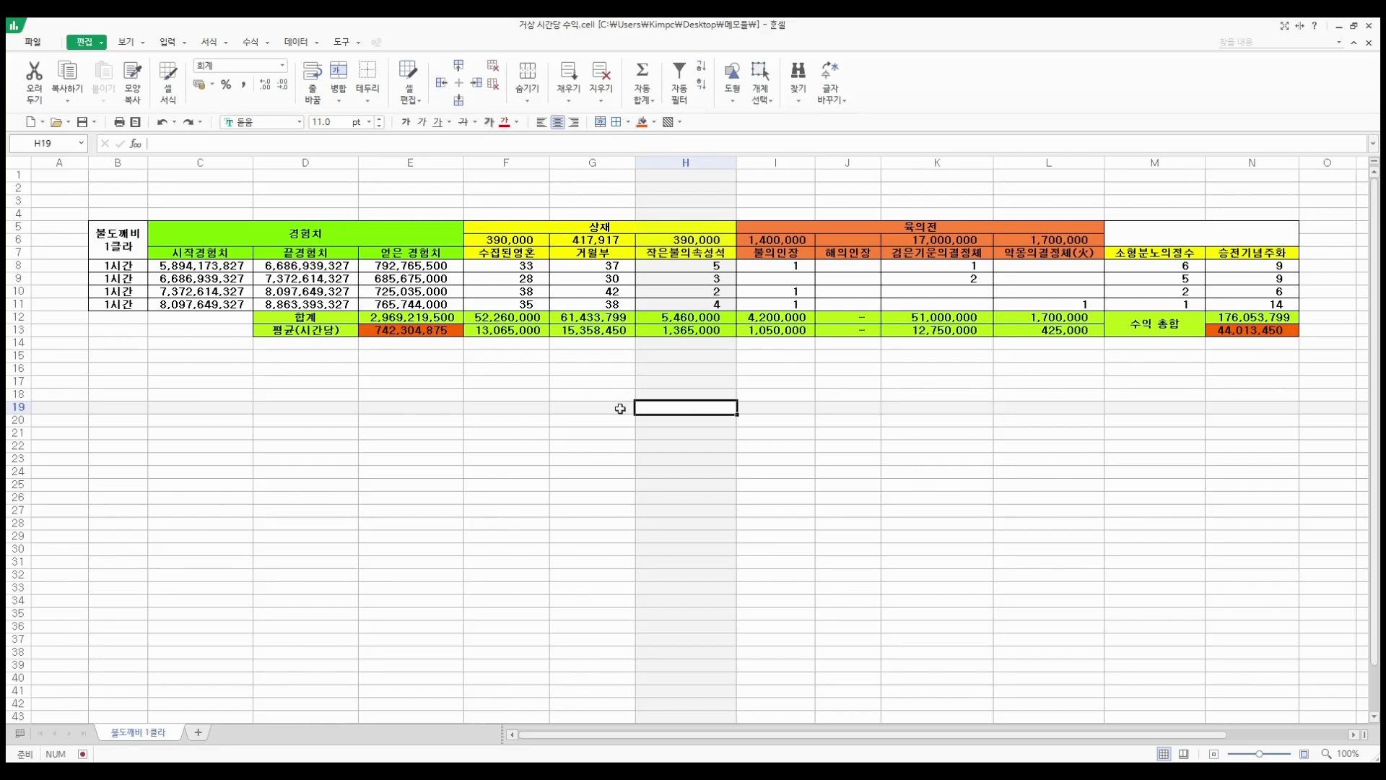
pyautogui.moveTo(586, 381); pyautogui.dragTo(513, 390)
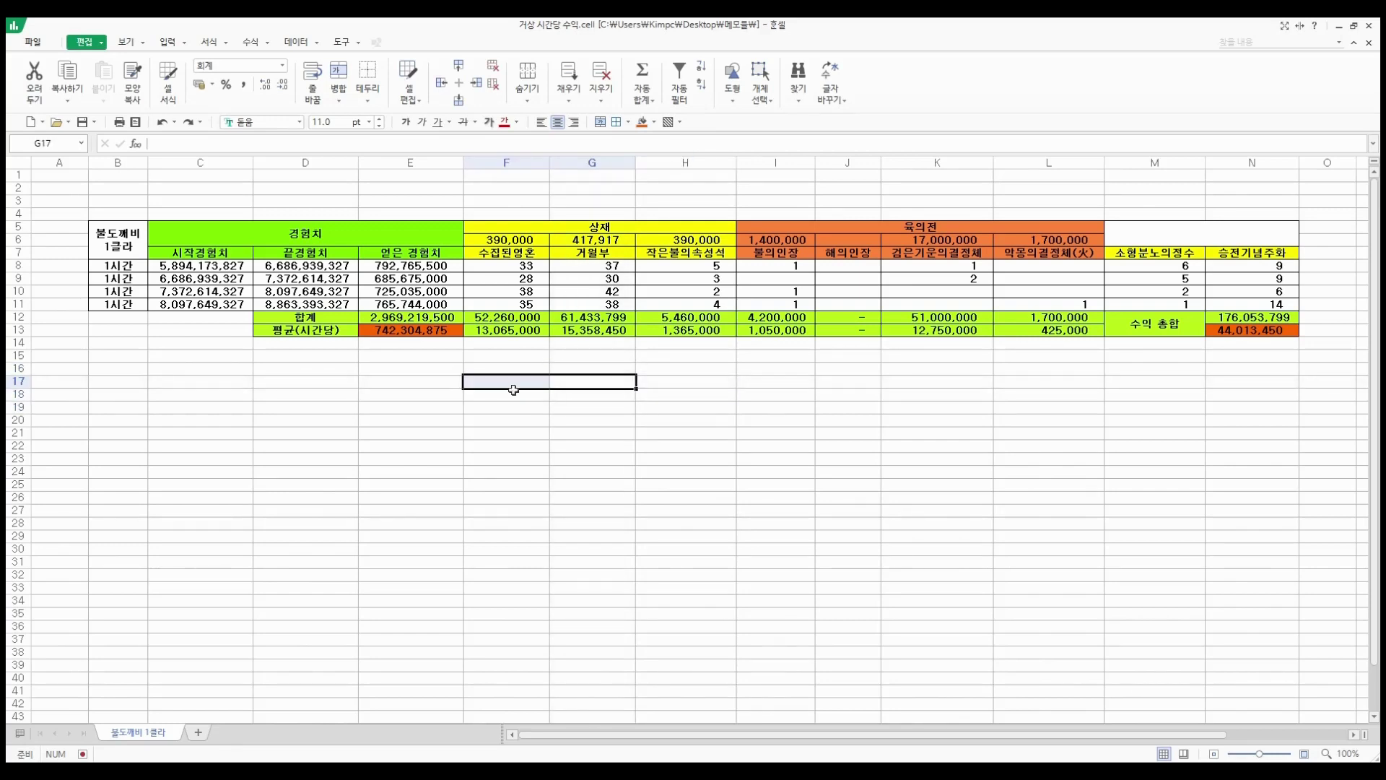
# Recheck the hourly experience average in E13 and the hourly profit sum in N13.
pyautogui.click(403, 336)
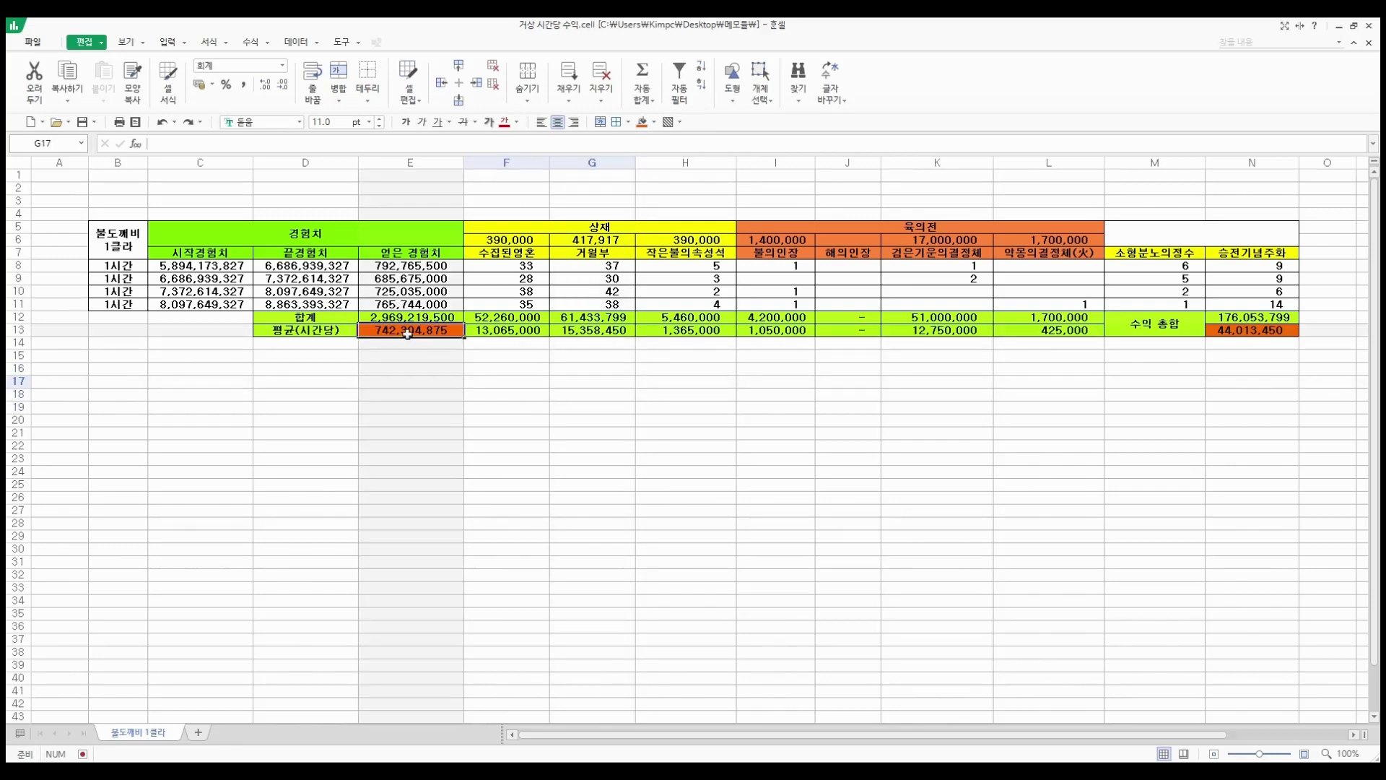
pyautogui.click(1228, 335)
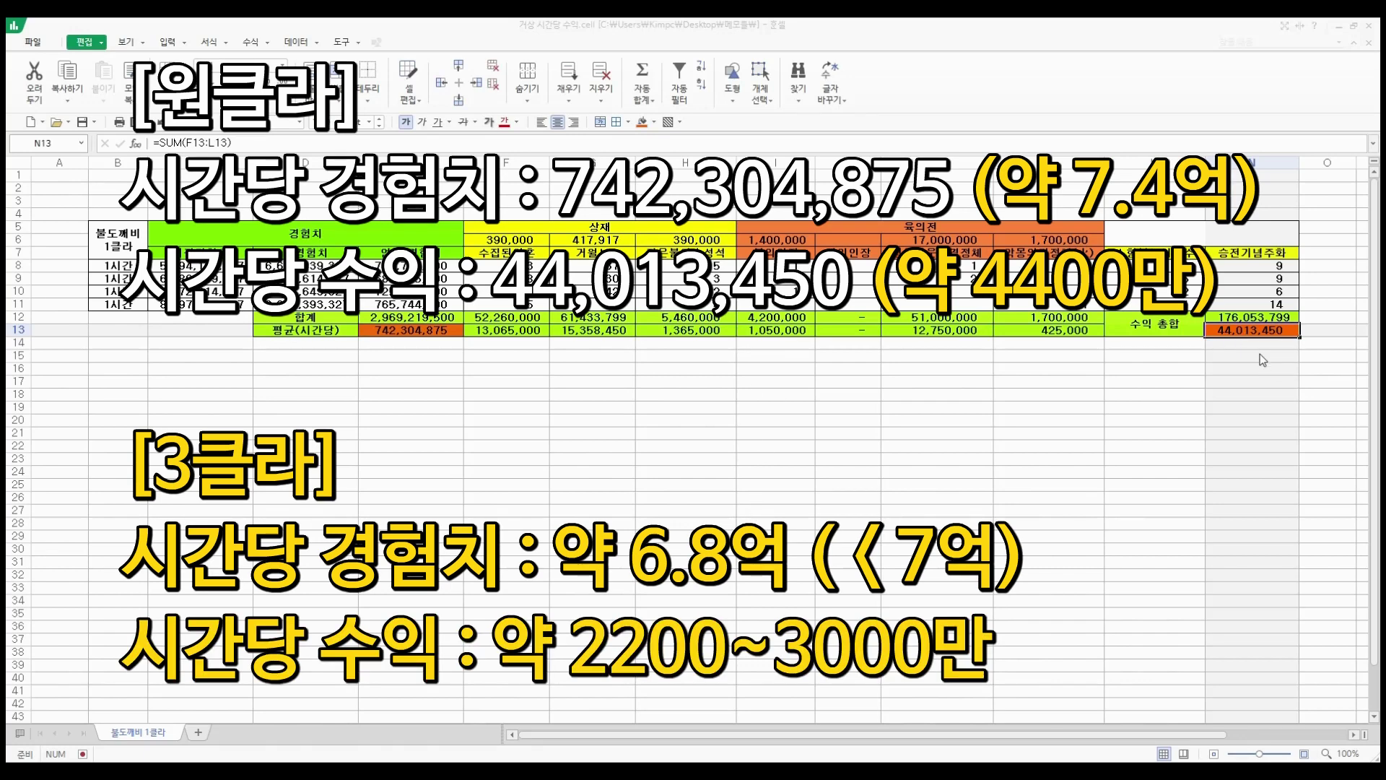
# Compare the hourly experience average in E13 with the hourly profit in N13, and review the summary rows D12:N13.
pyautogui.moveTo(1155, 368); pyautogui.dragTo(282, 339)
pyautogui.click(411, 330)
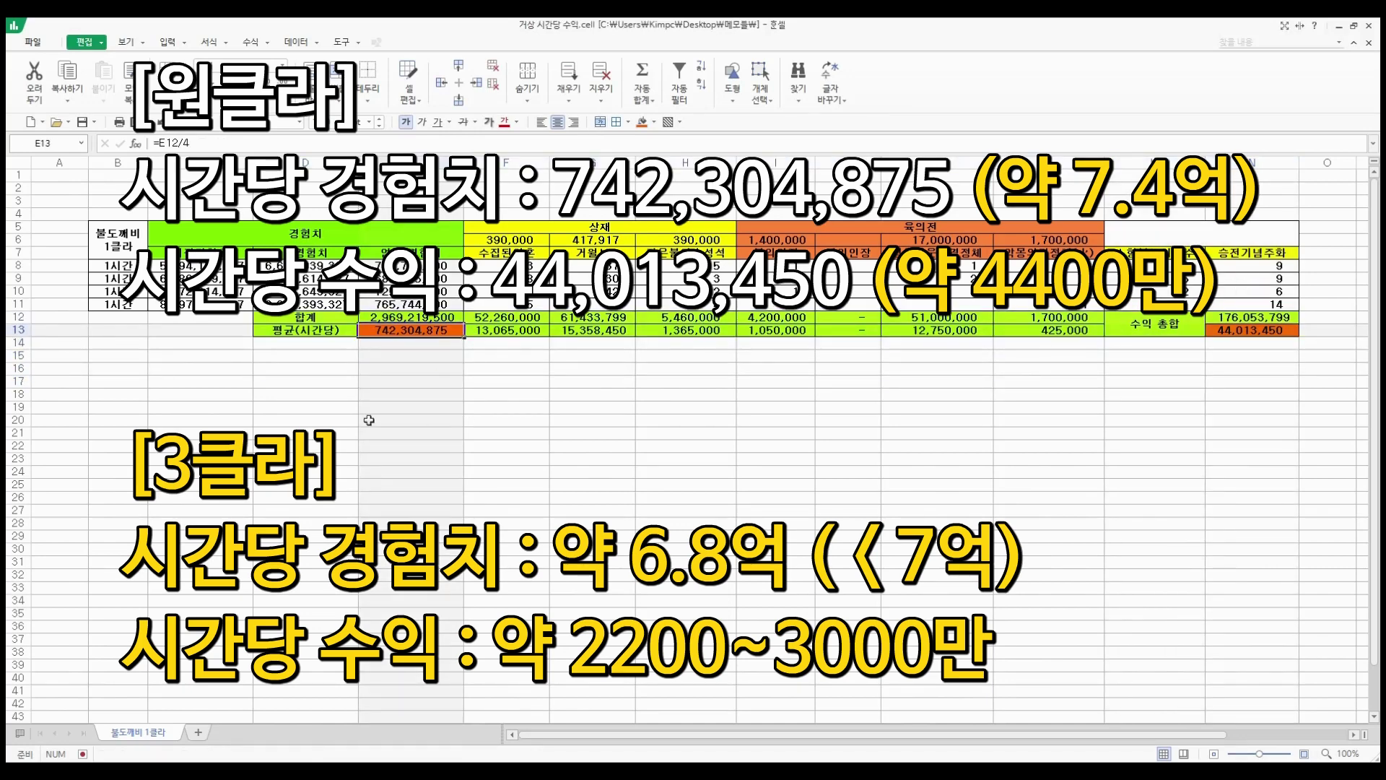
pyautogui.click(1260, 328)
pyautogui.moveTo(431, 334); pyautogui.dragTo(325, 413)
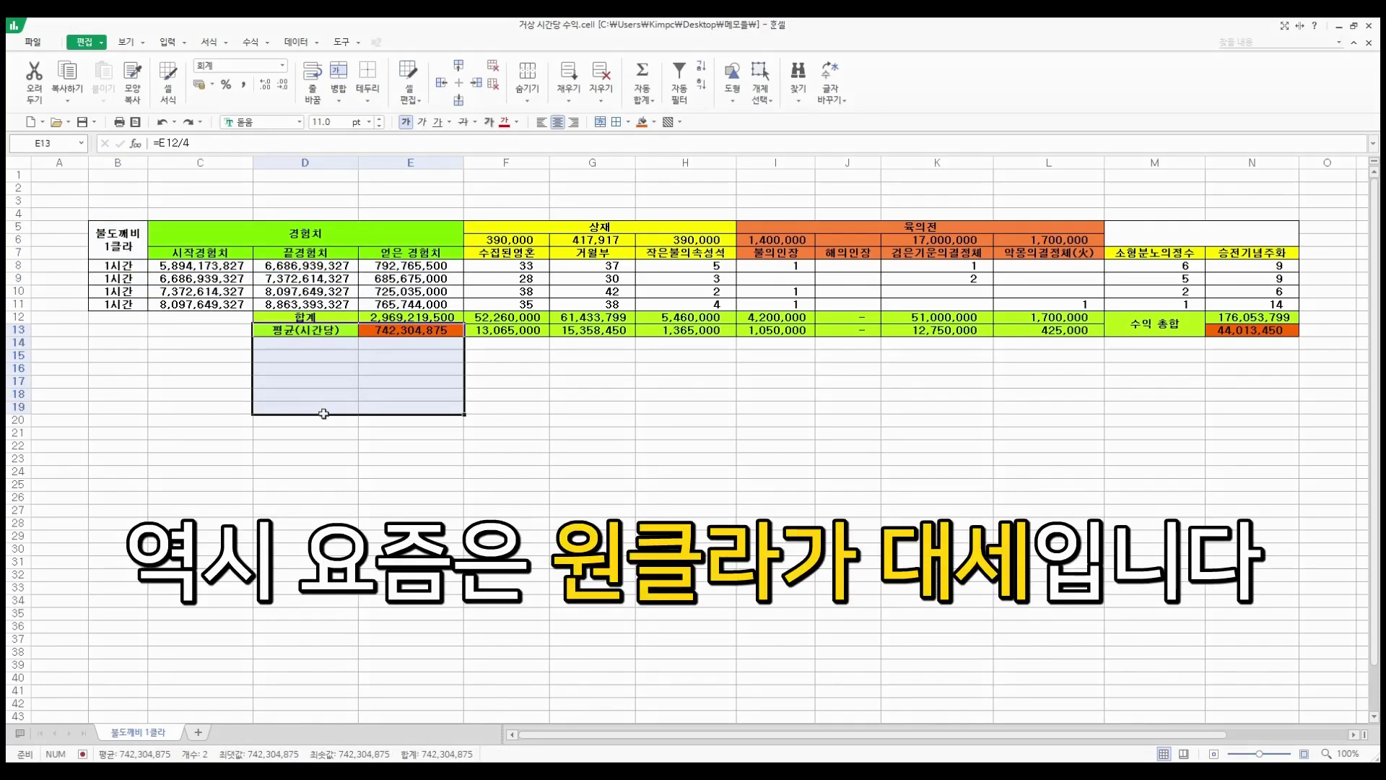
pyautogui.moveTo(489, 460); pyautogui.dragTo(394, 431)
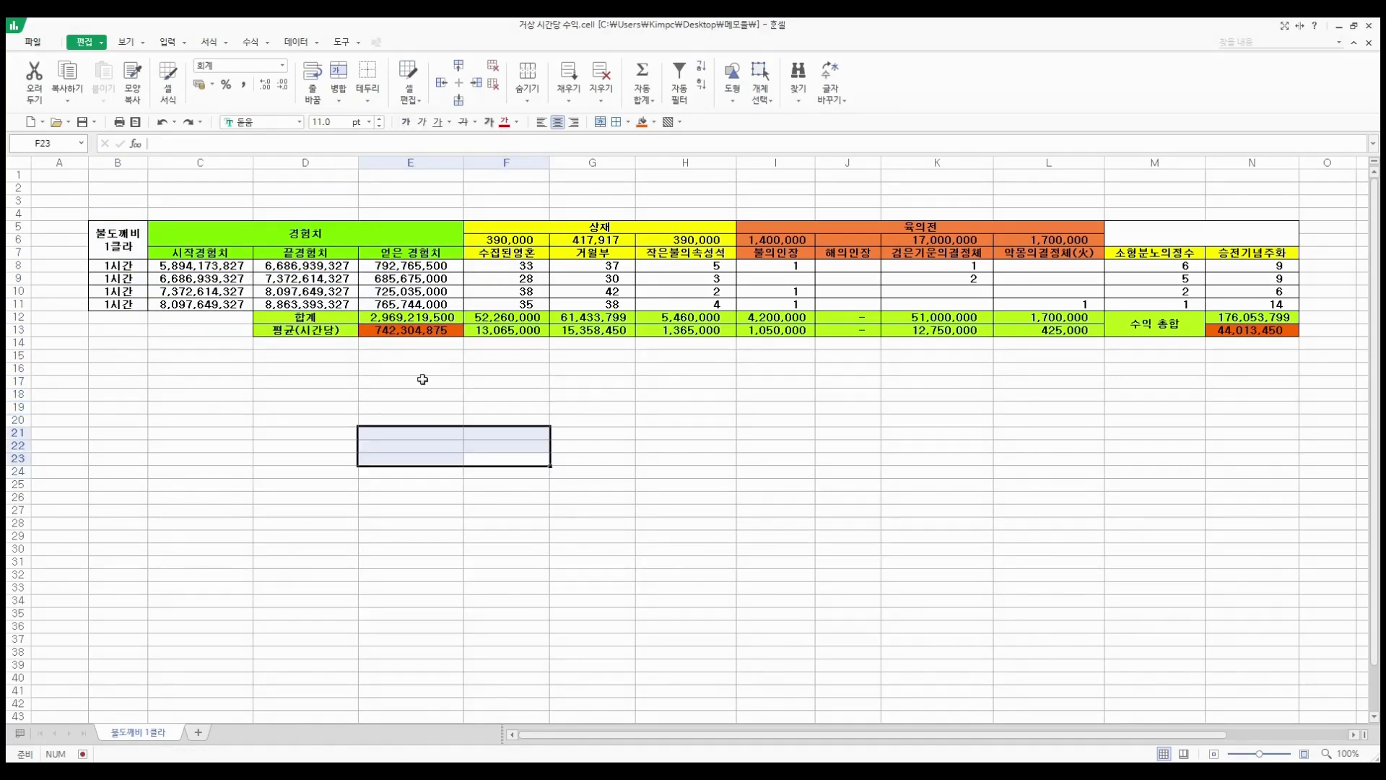
pyautogui.click(413, 369)
pyautogui.moveTo(413, 369)
pyautogui.mouseDown()
pyautogui.moveTo(457, 377)
pyautogui.moveTo(325, 378)
pyautogui.moveTo(423, 368)
pyautogui.moveTo(399, 386)
pyautogui.moveTo(410, 367)
pyautogui.mouseUp()
pyautogui.click(406, 334)
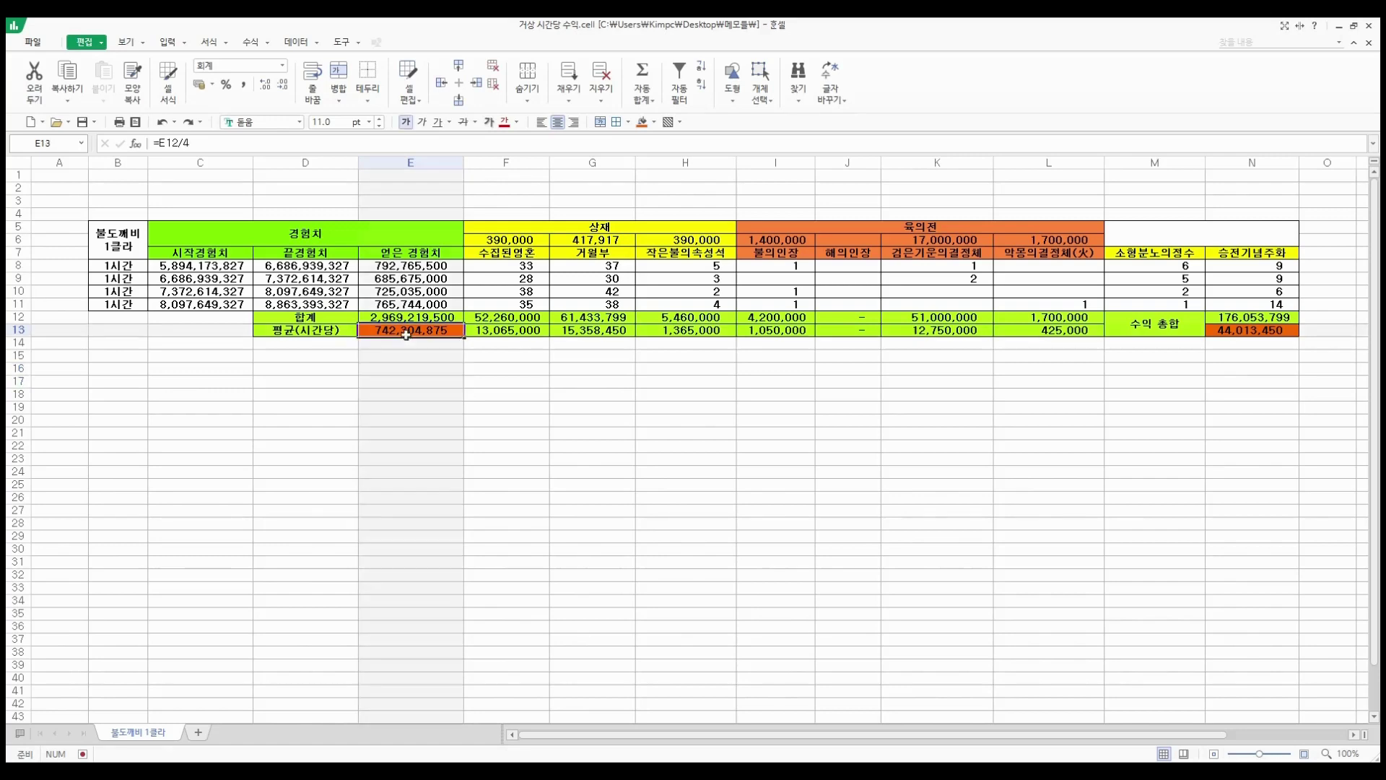
pyautogui.moveTo(1225, 331); pyautogui.dragTo(292, 319)
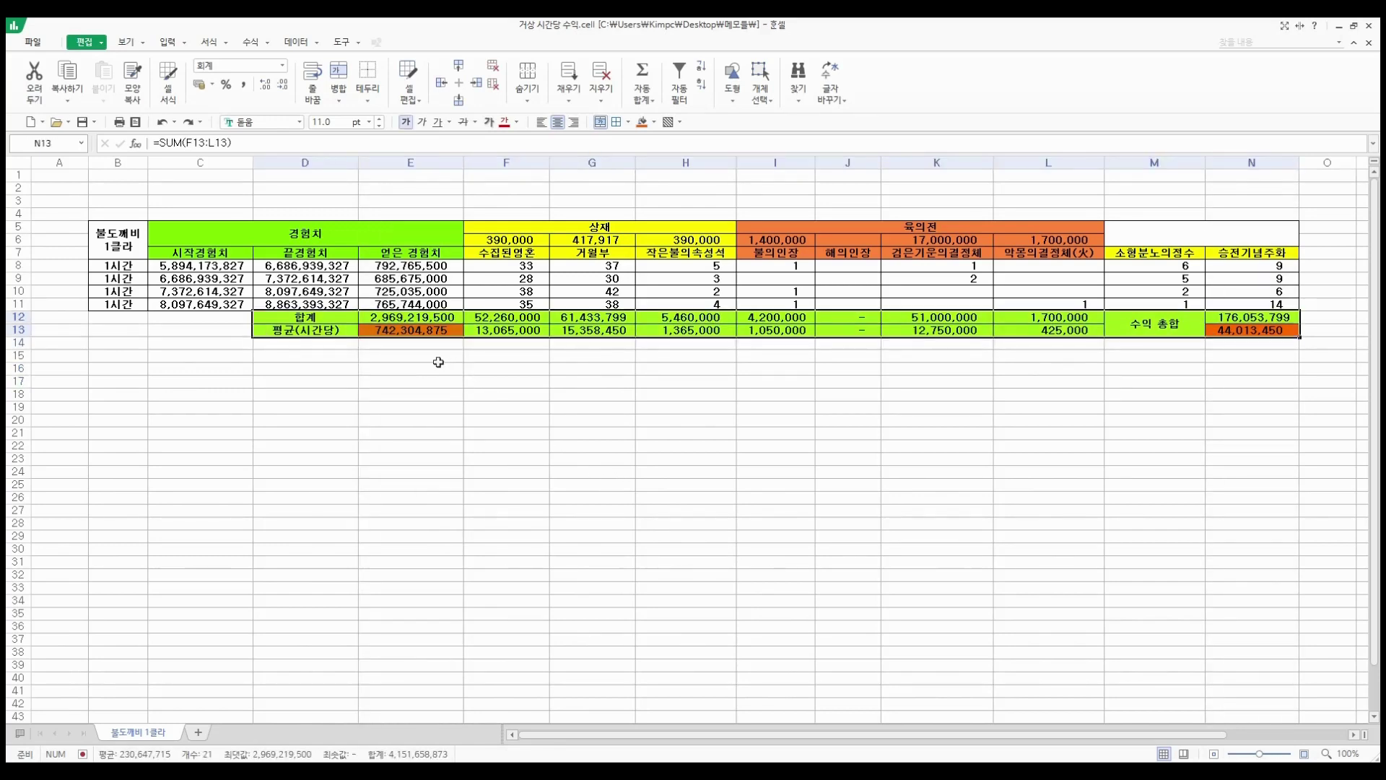
# Review the whole 불도깨비 1클라 earnings table across B5:N13.
pyautogui.moveTo(587, 405); pyautogui.dragTo(715, 522)
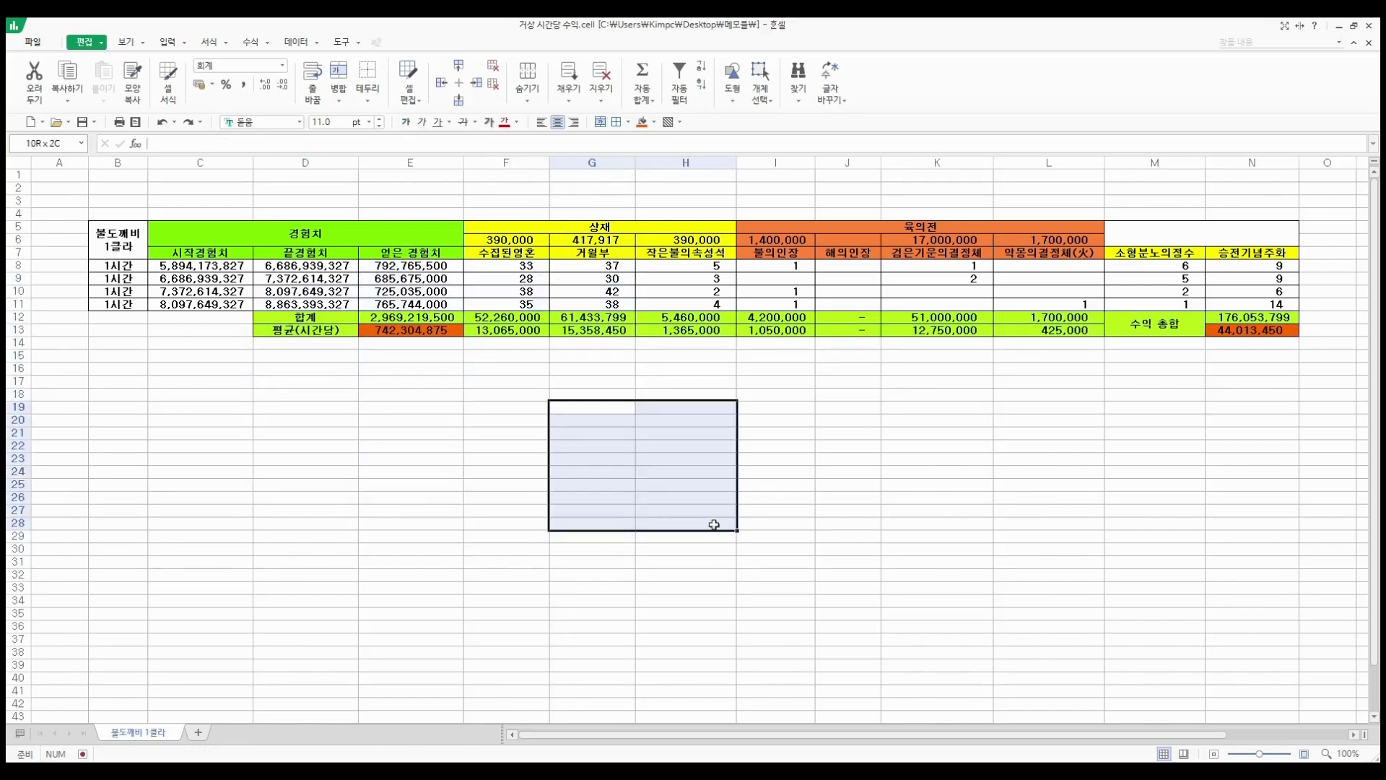
pyautogui.click(926, 446)
pyautogui.click(518, 403)
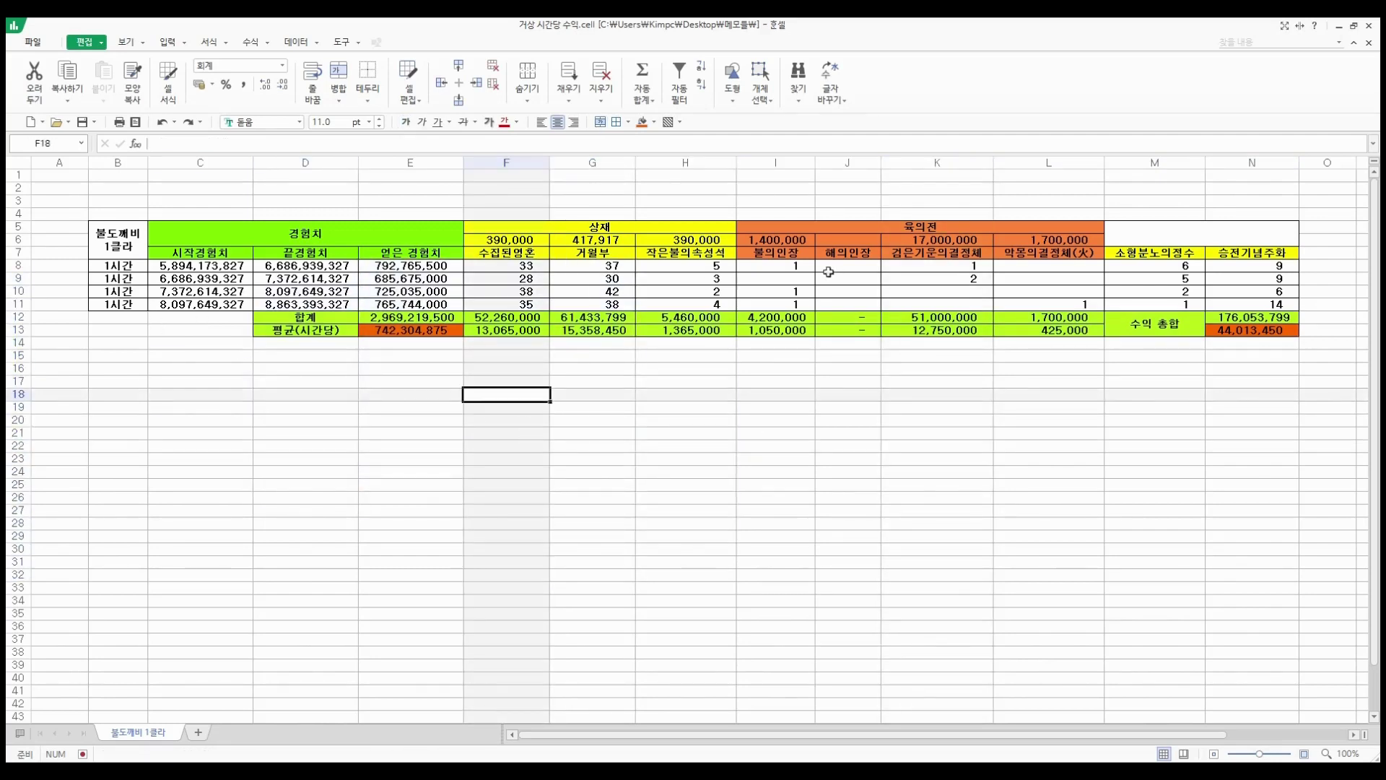
pyautogui.moveTo(135, 243); pyautogui.dragTo(1228, 334)
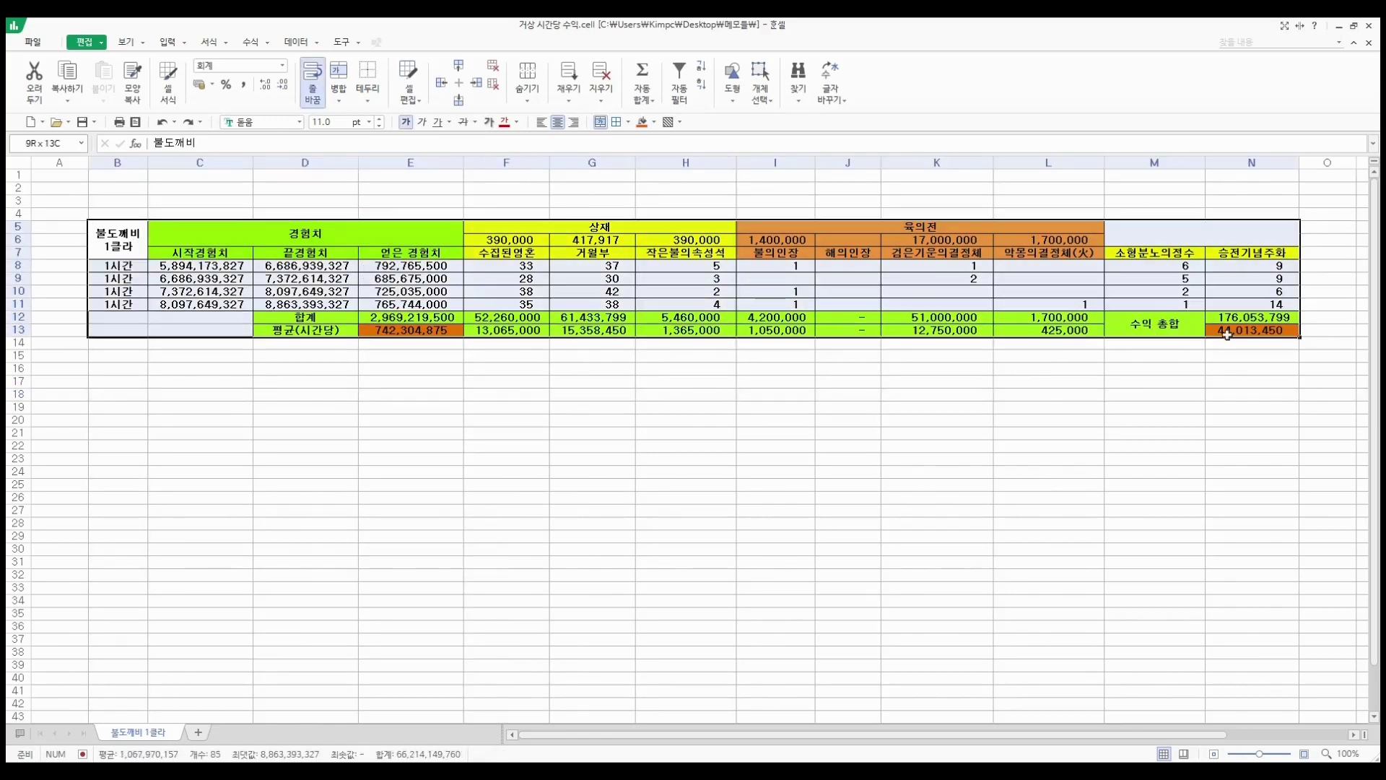
pyautogui.moveTo(535, 420); pyautogui.dragTo(250, 359)
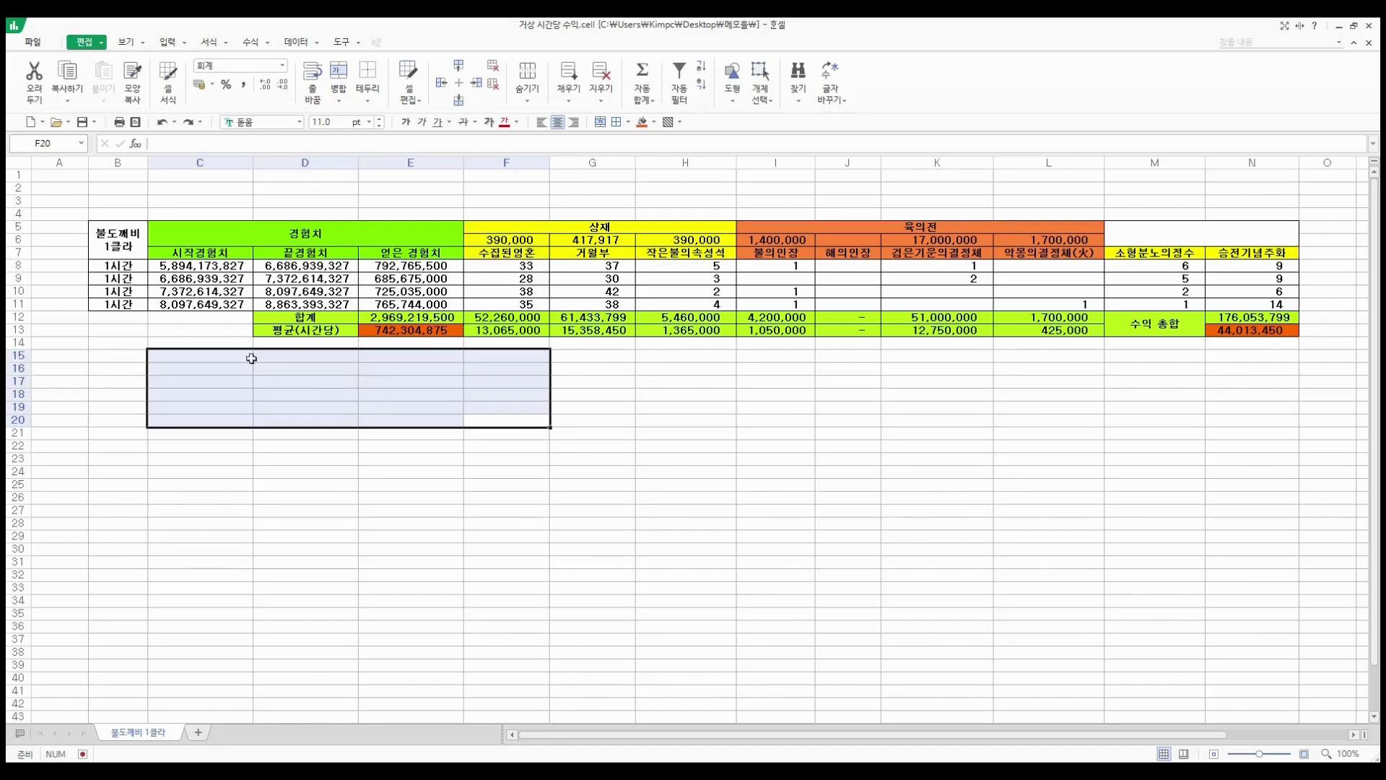
pyautogui.click(202, 337)
pyautogui.moveTo(124, 245); pyautogui.dragTo(1211, 326)
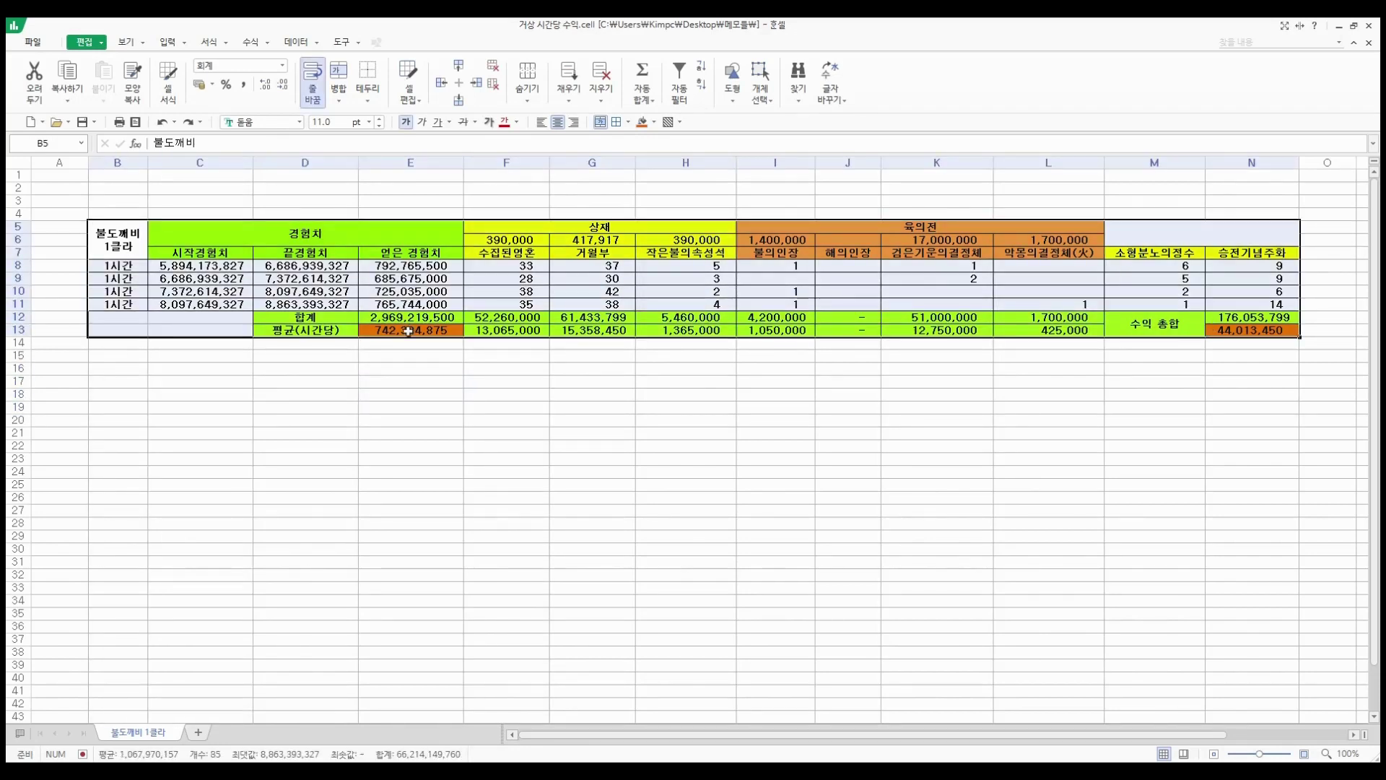
pyautogui.click(352, 357)
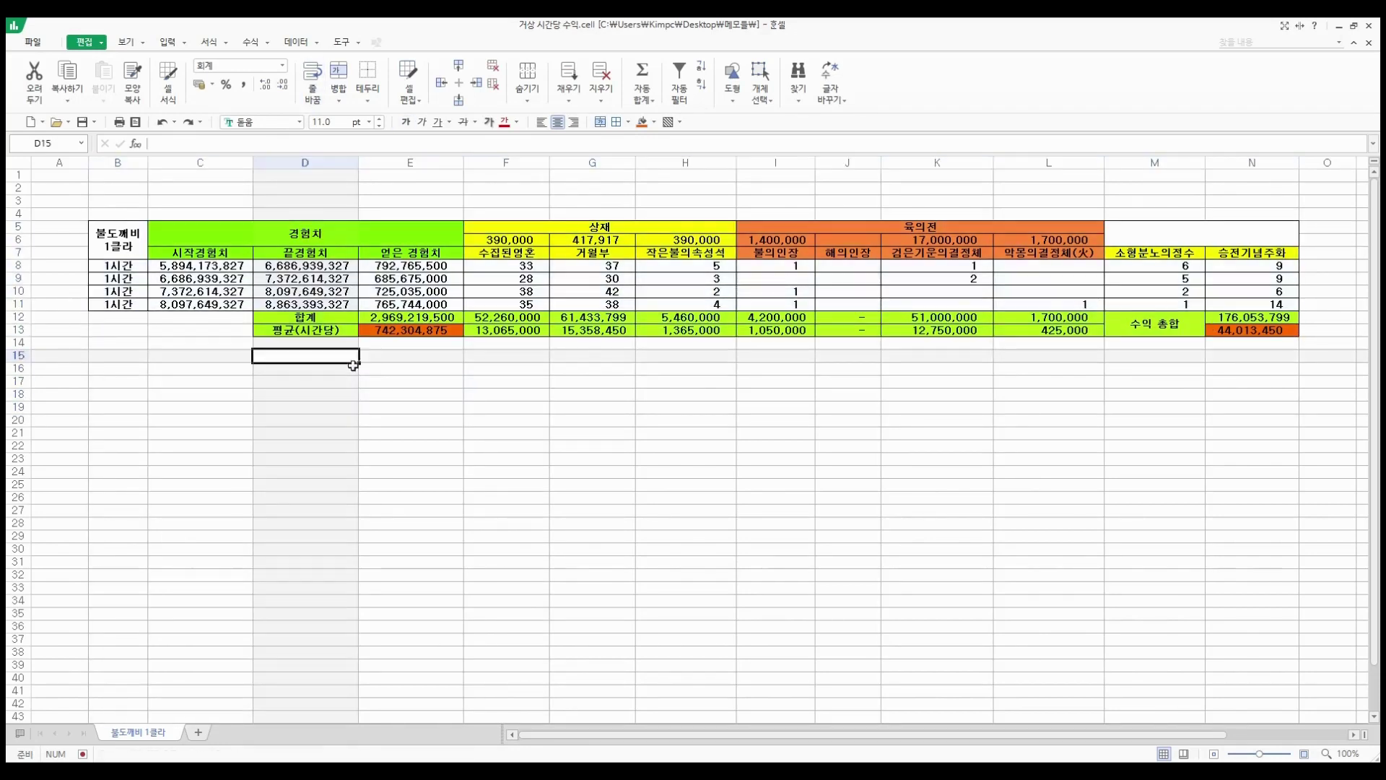
# Examine the four-hour experience total in E12 and the profit total in N12 against the full table.
pyautogui.click(411, 321)
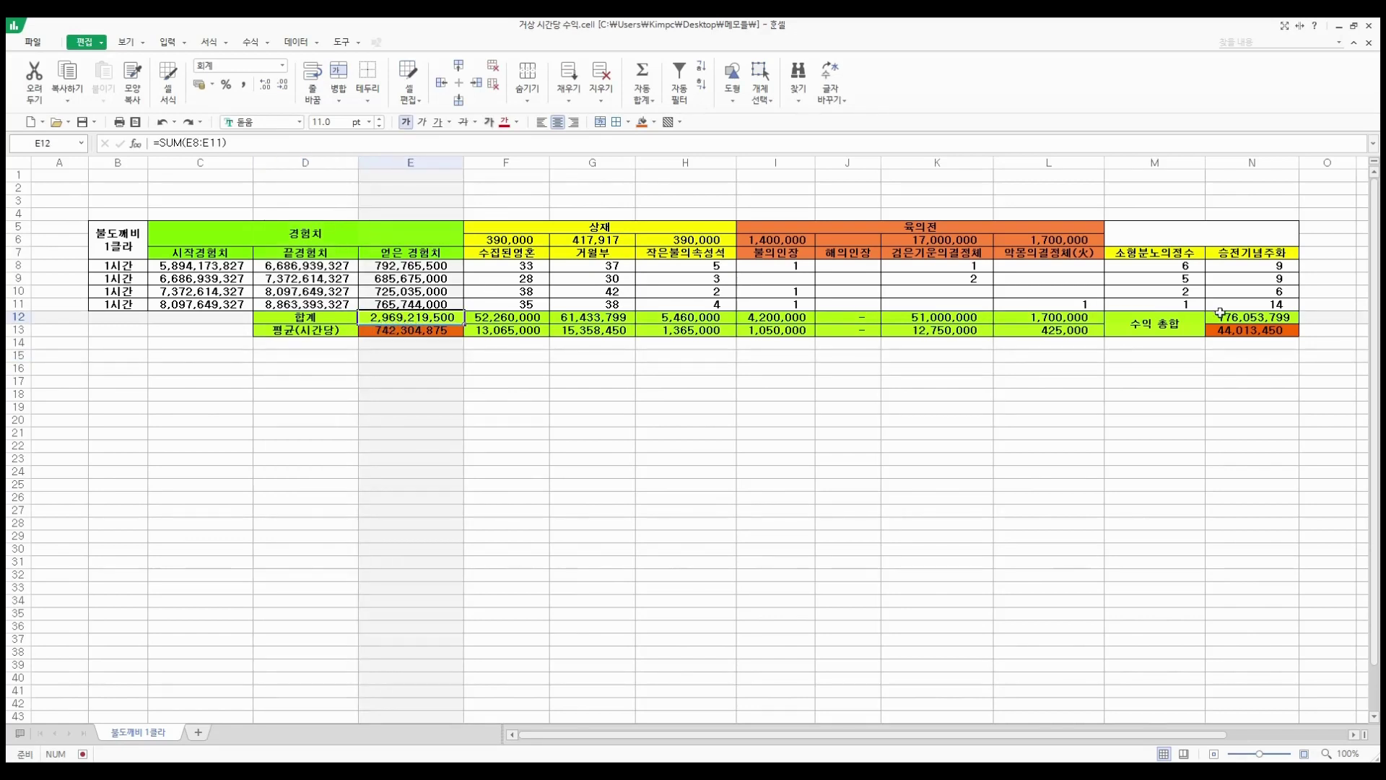
pyautogui.click(1251, 322)
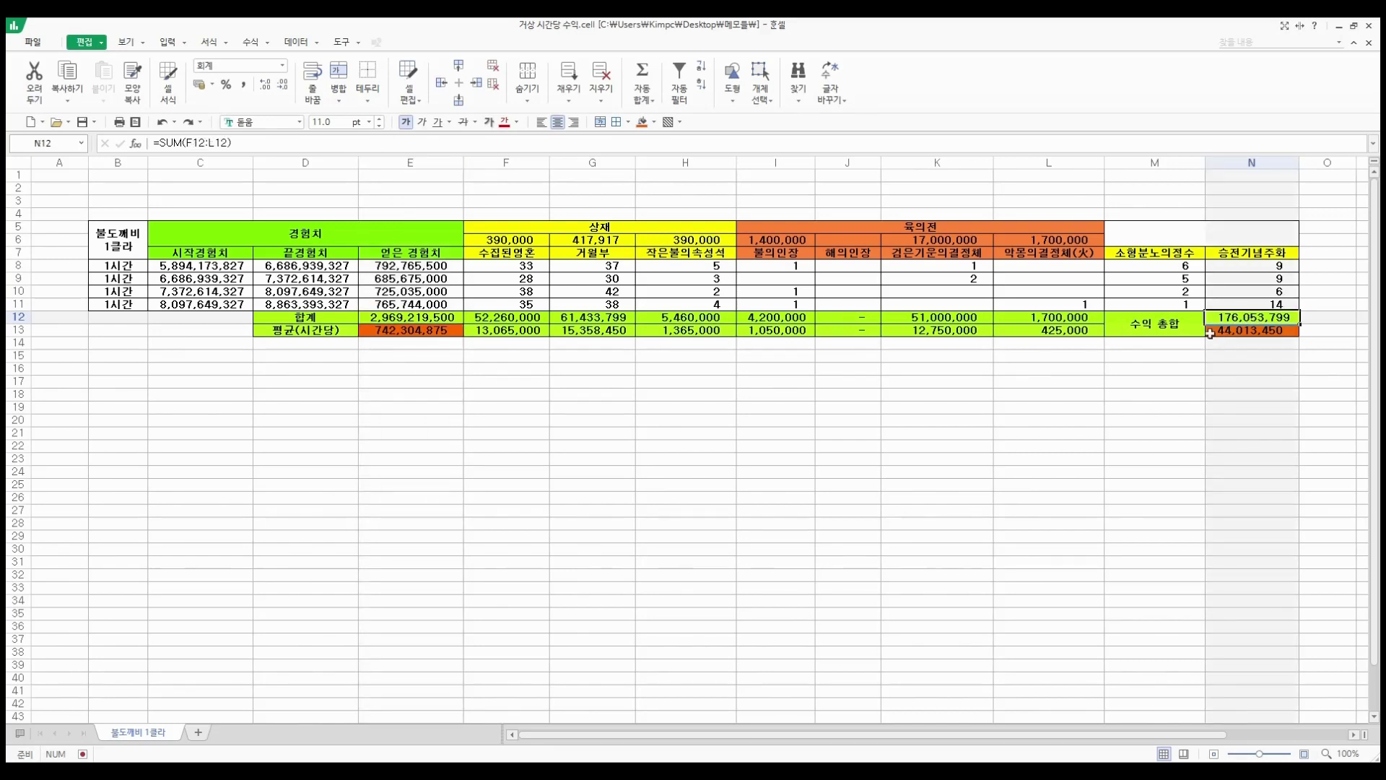
pyautogui.click(413, 361)
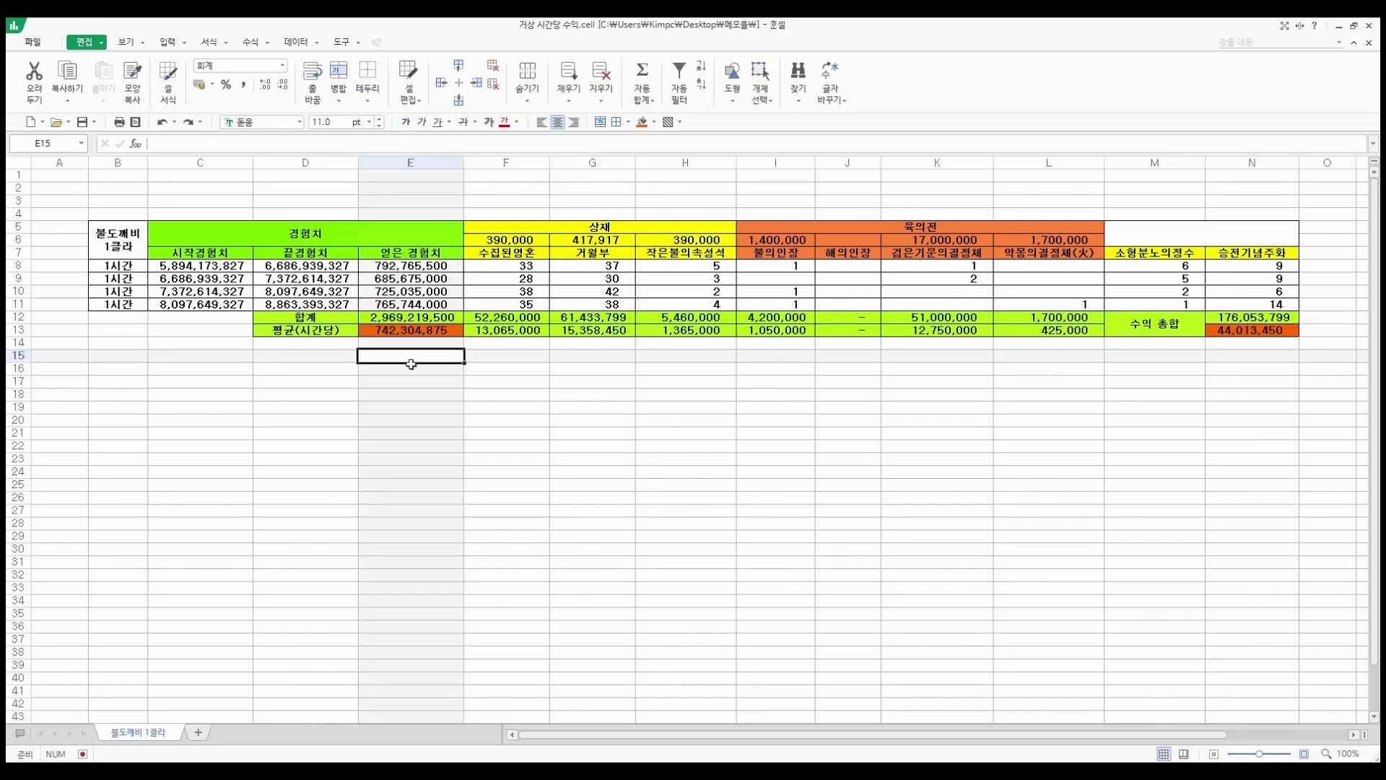
pyautogui.click(433, 315)
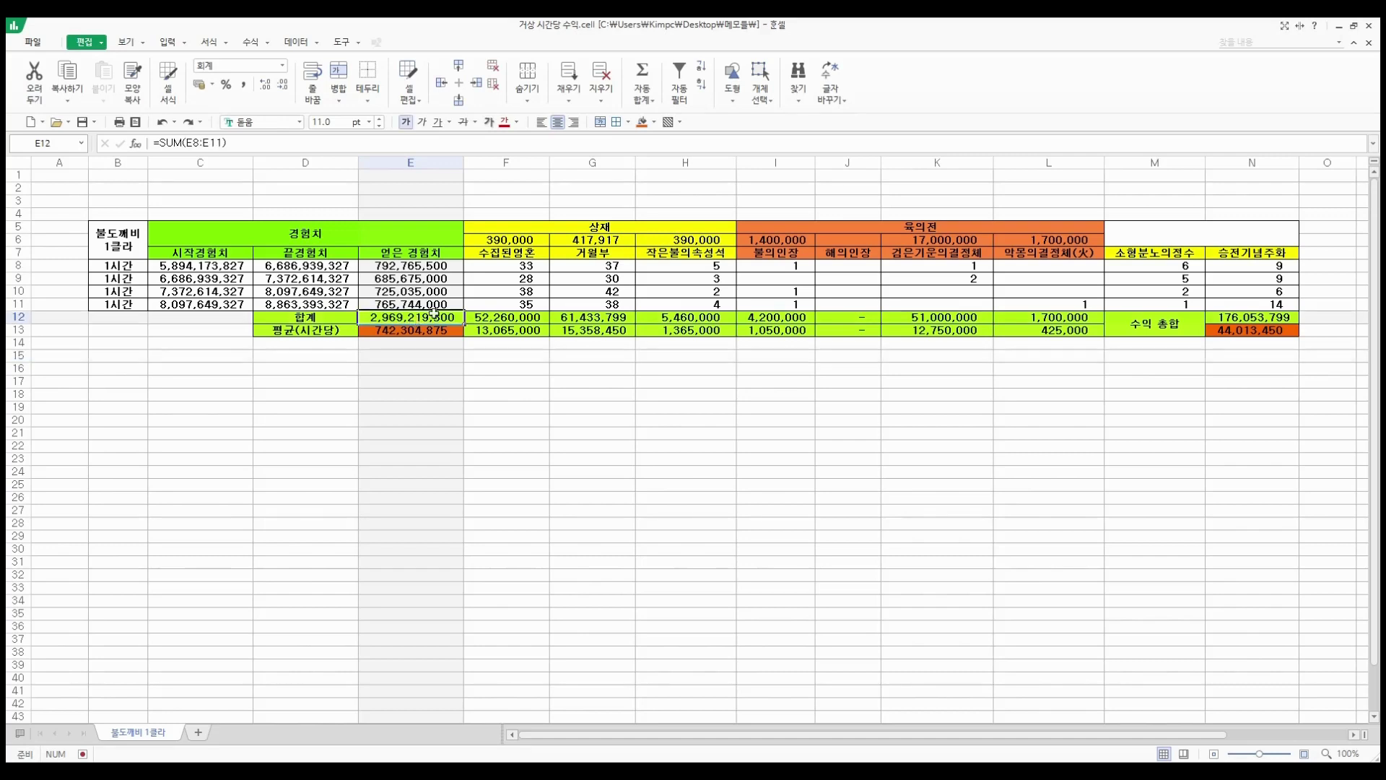
pyautogui.click(1256, 322)
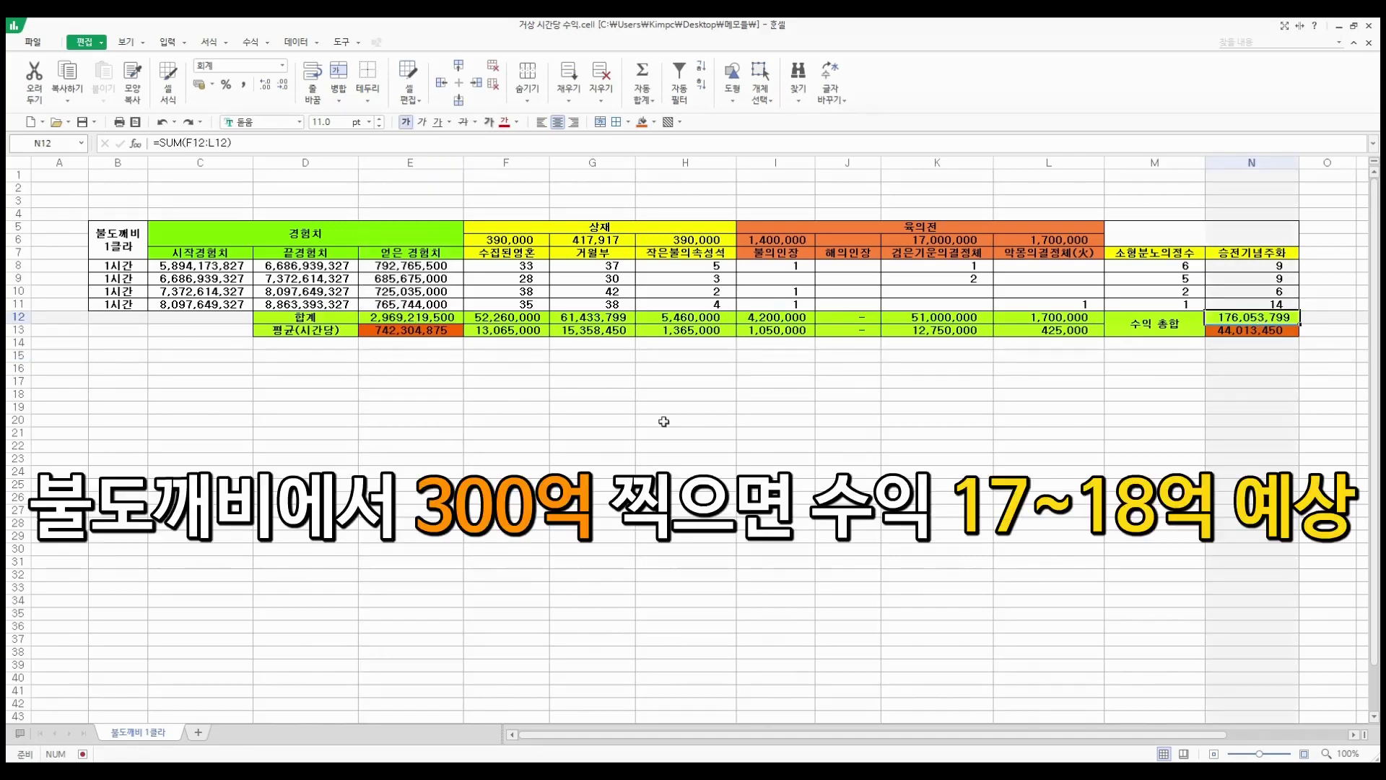
pyautogui.moveTo(115, 238); pyautogui.dragTo(1255, 332)
pyautogui.click(356, 384)
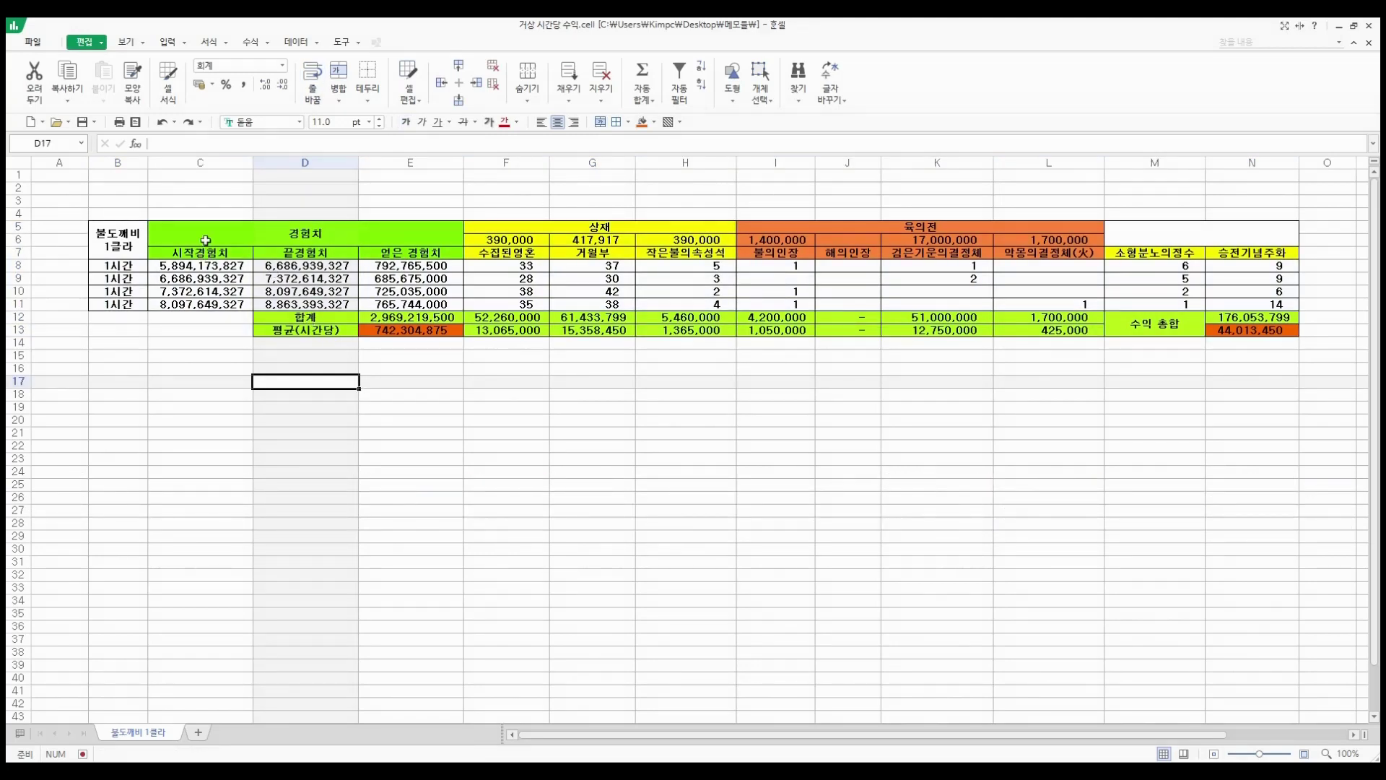
# Inspect the experience gained in each of the four hunting hours in E8:E11.
pyautogui.click(308, 271)
pyautogui.click(414, 272)
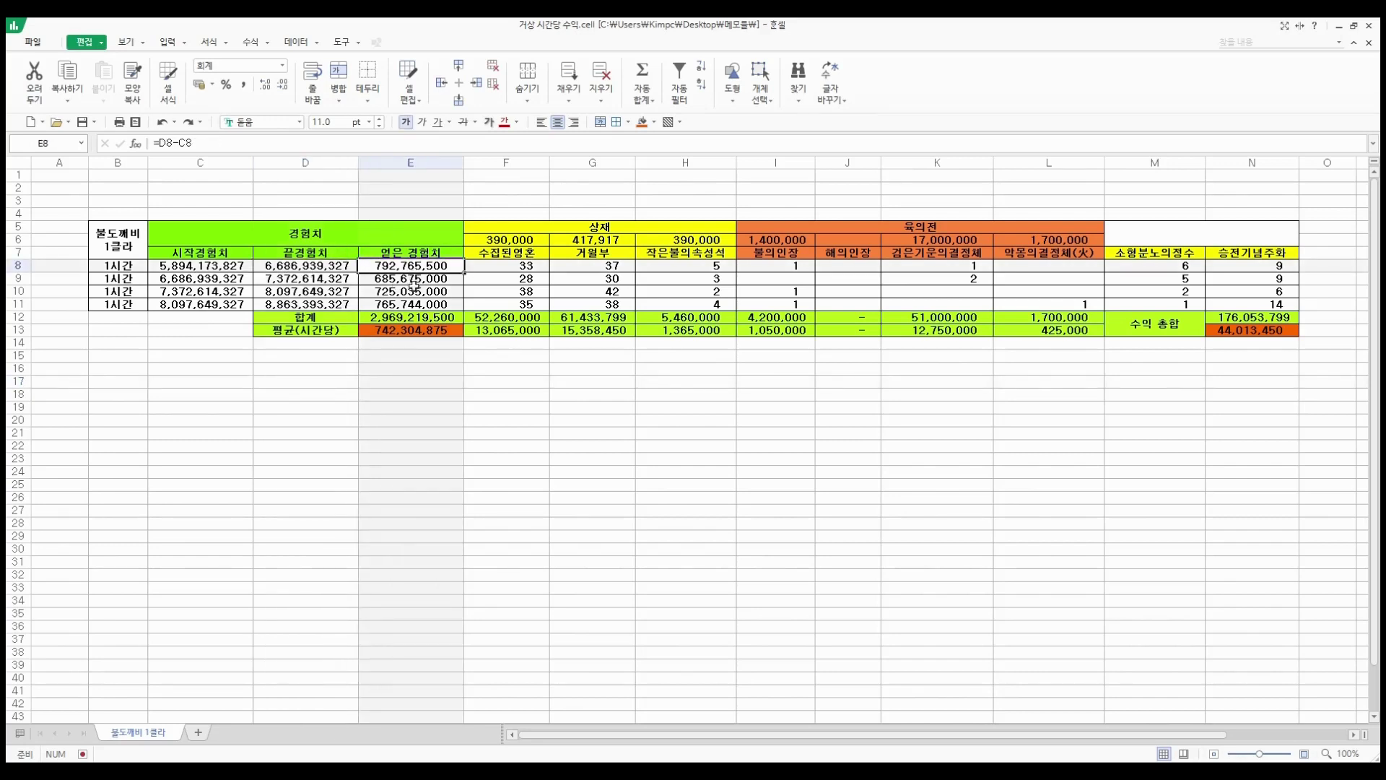
pyautogui.click(414, 279)
pyautogui.click(414, 292)
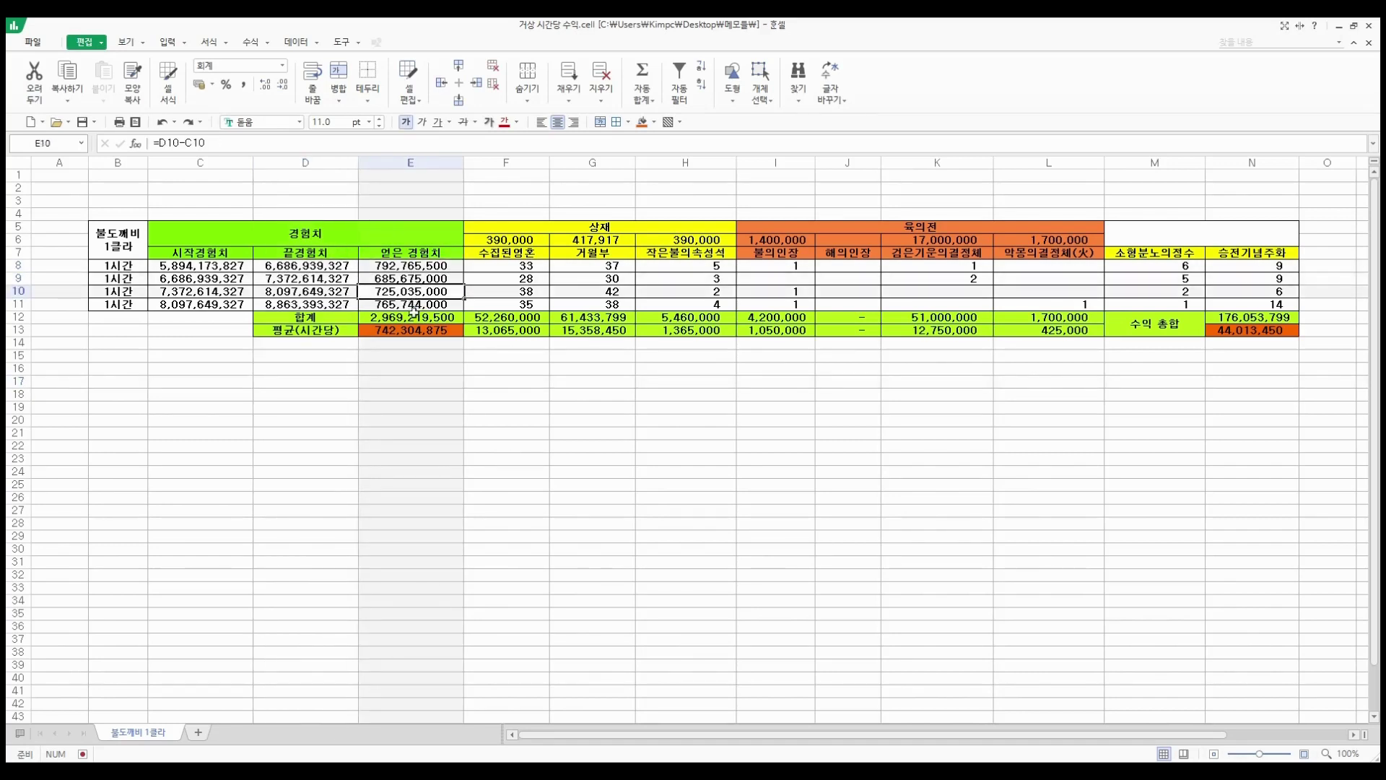
pyautogui.click(417, 305)
pyautogui.click(413, 269)
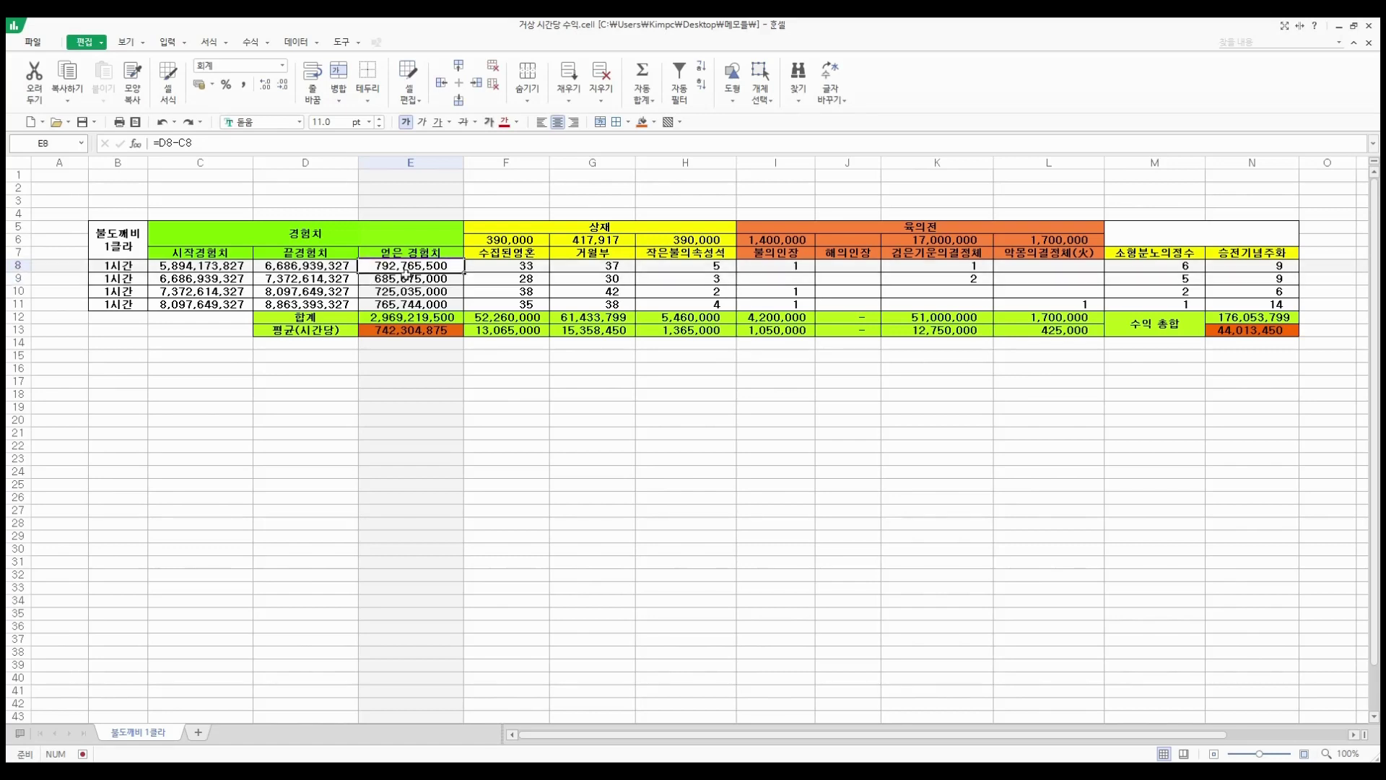
pyautogui.press('Down')
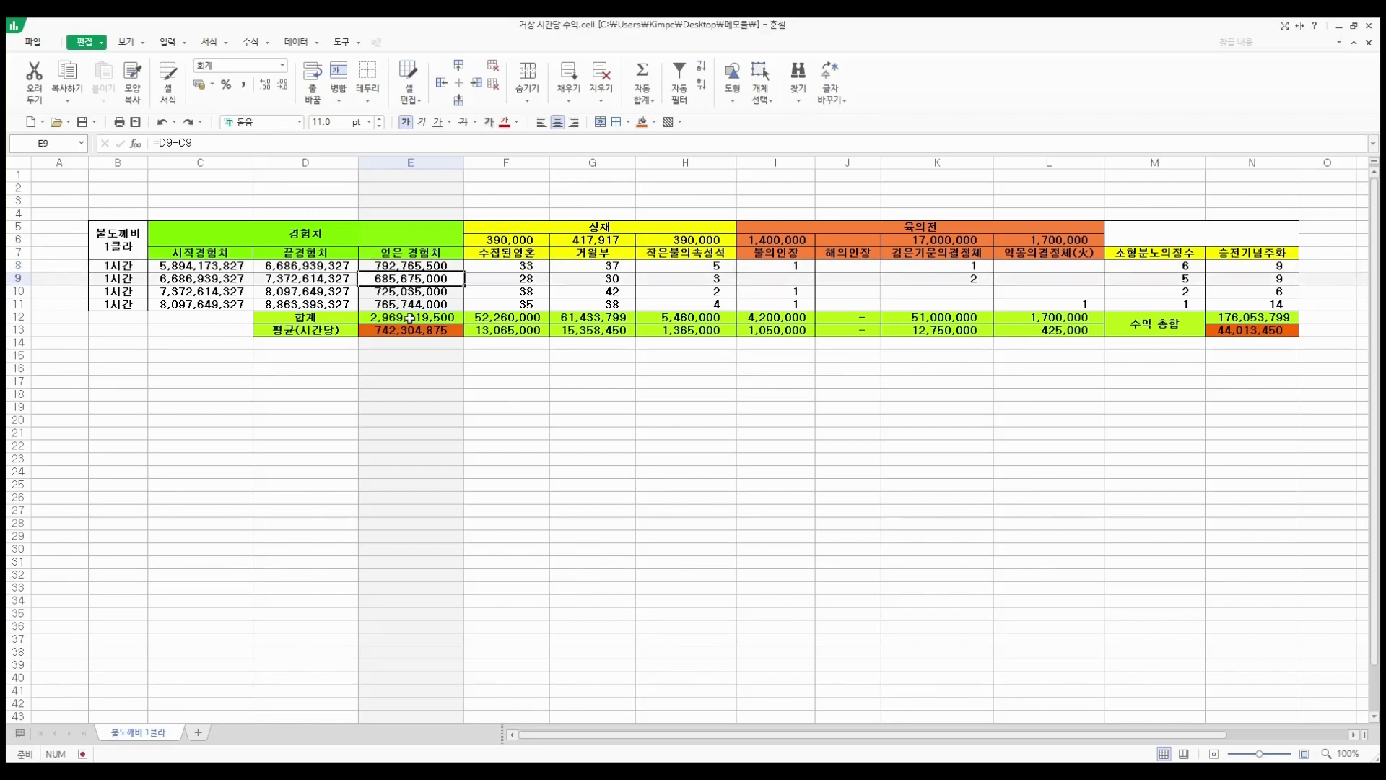
pyautogui.press('Down')
pyautogui.press('Right')
pyautogui.press('Down')
pyautogui.press('Left')
pyautogui.press('Up')
pyautogui.press('Up')
pyautogui.press('Up')
pyautogui.press('Up')
pyautogui.press('Up')
pyautogui.press('Up')
pyautogui.press('Up')
pyautogui.press('Up')
pyautogui.press('Left')
pyautogui.press('Up')
pyautogui.press('Left')
pyautogui.press('Left')
pyautogui.press('Left')
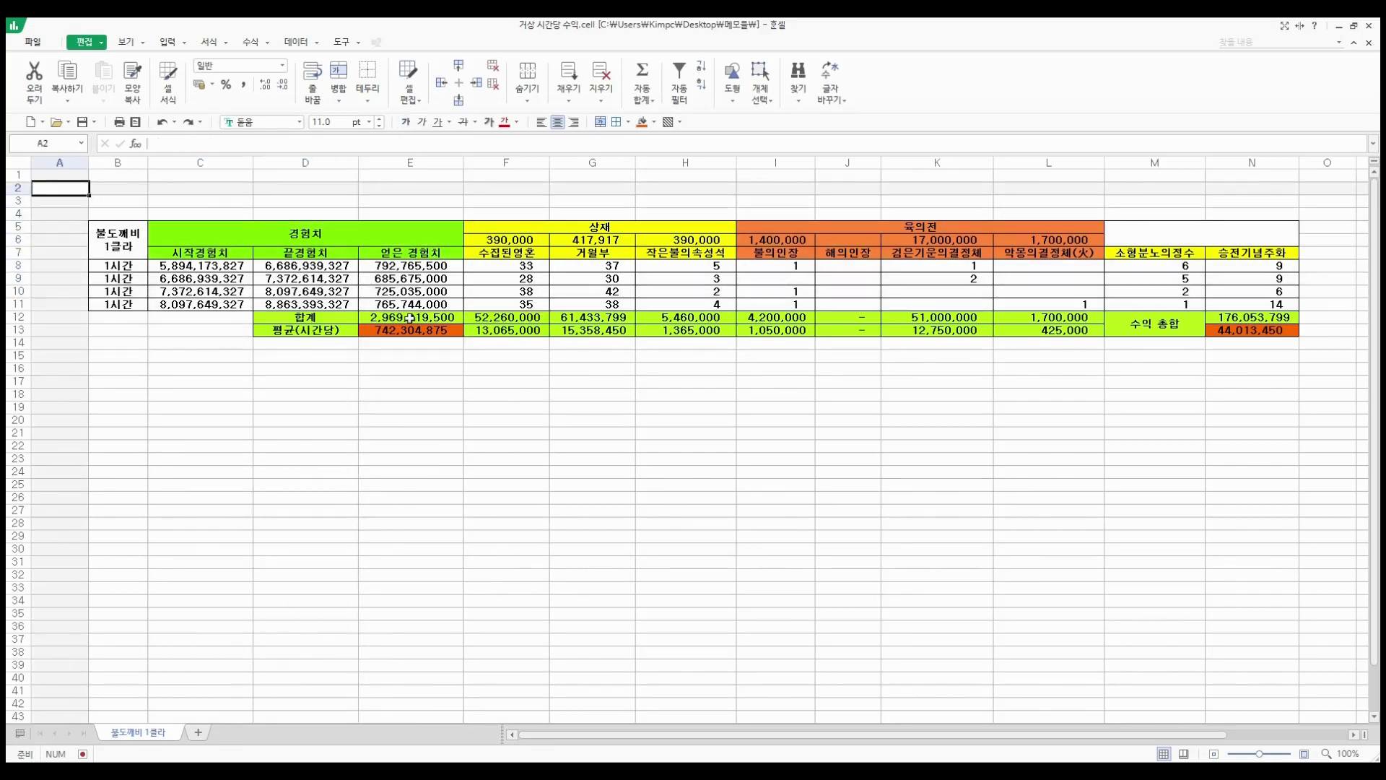
pyautogui.press('Up')
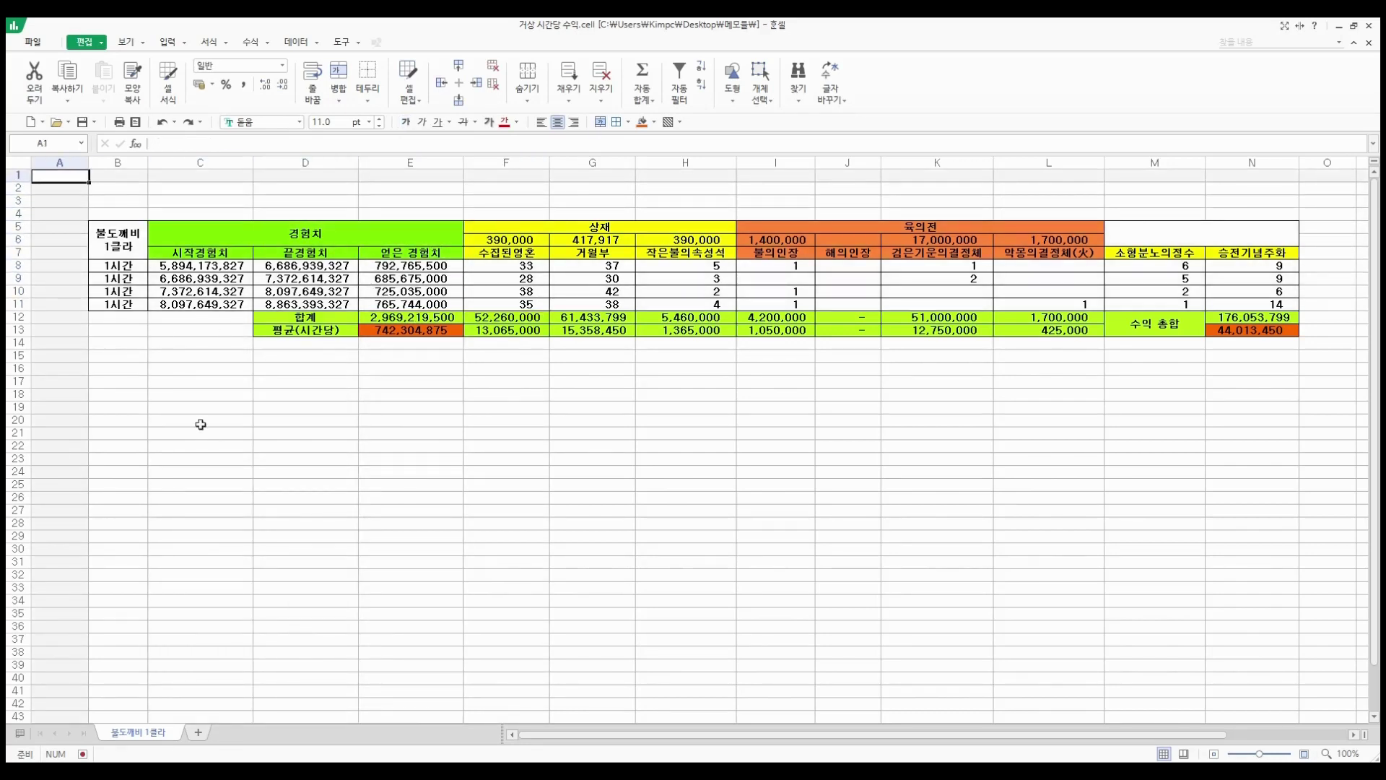
pyautogui.moveTo(189, 383); pyautogui.dragTo(1044, 490)
pyautogui.click(656, 410)
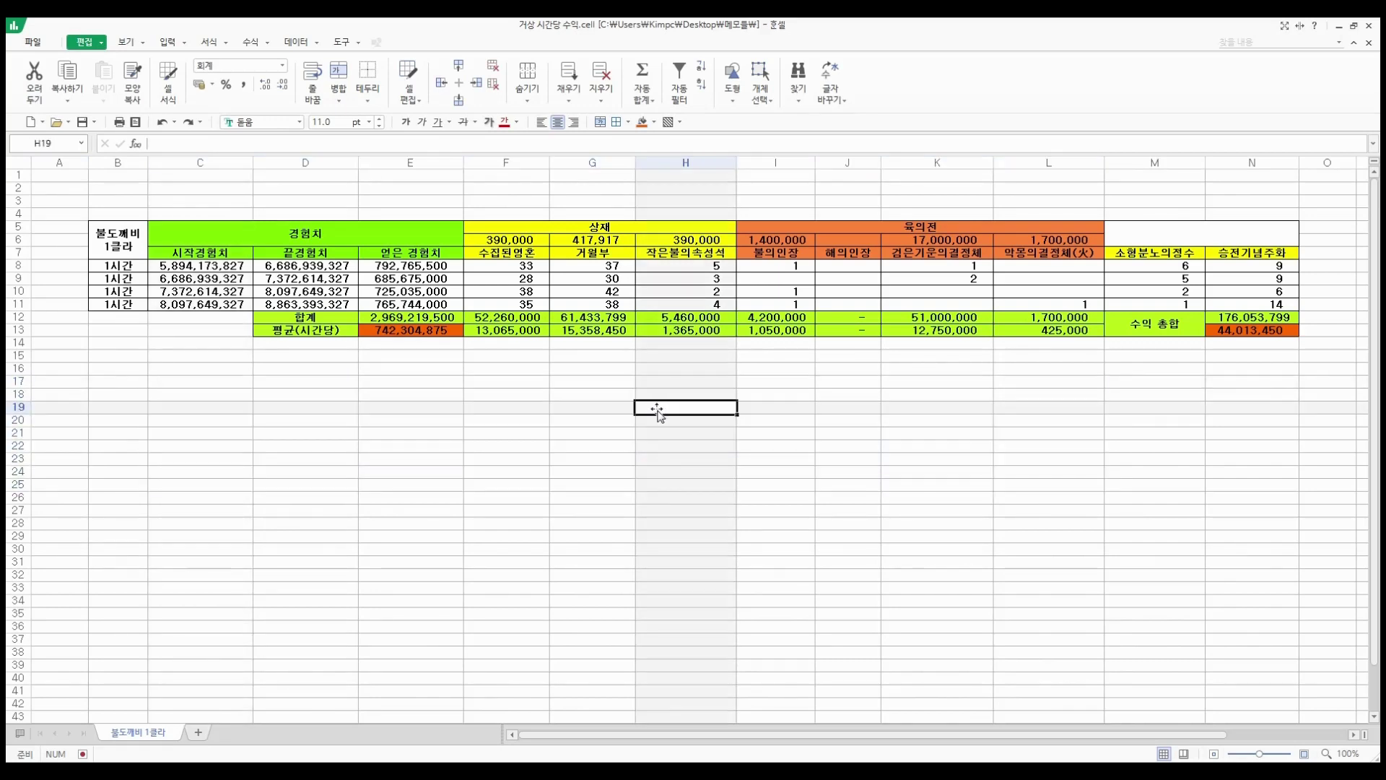